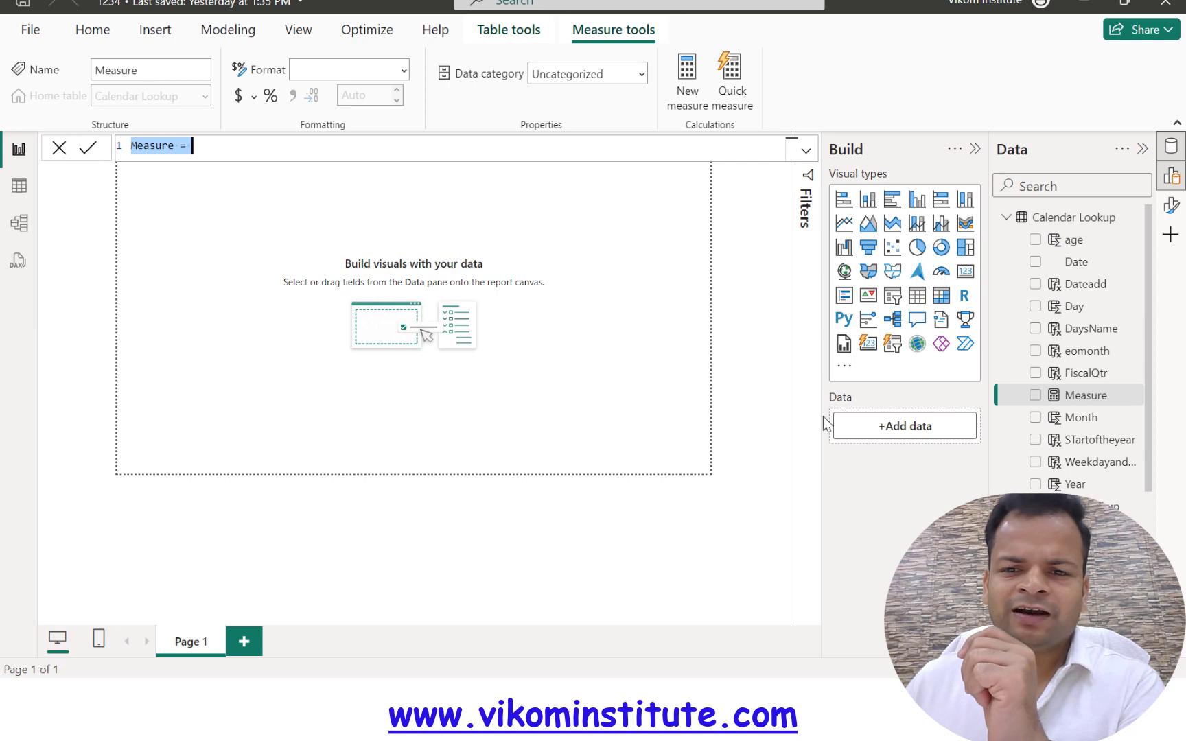
- Define the new measure as Sumoforderqty = SUM('Sales Data 2020'[OrderQuantity])
click(175, 148)
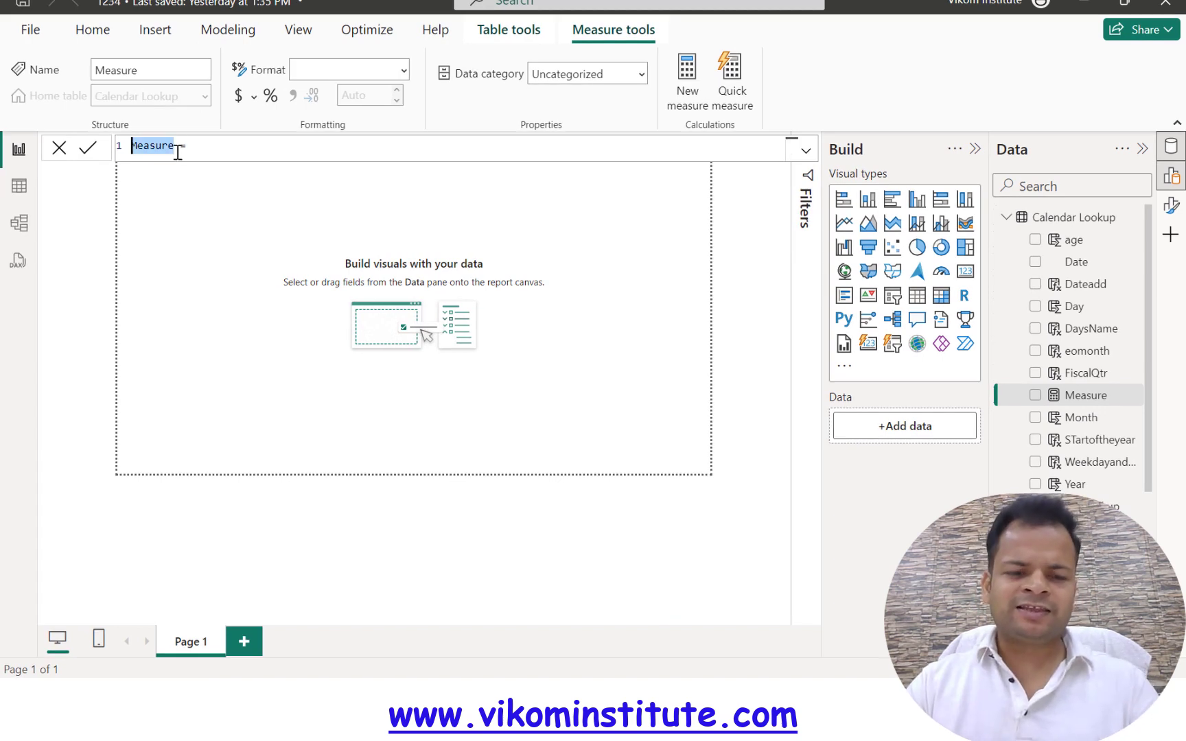
text(Sumoforderqty)
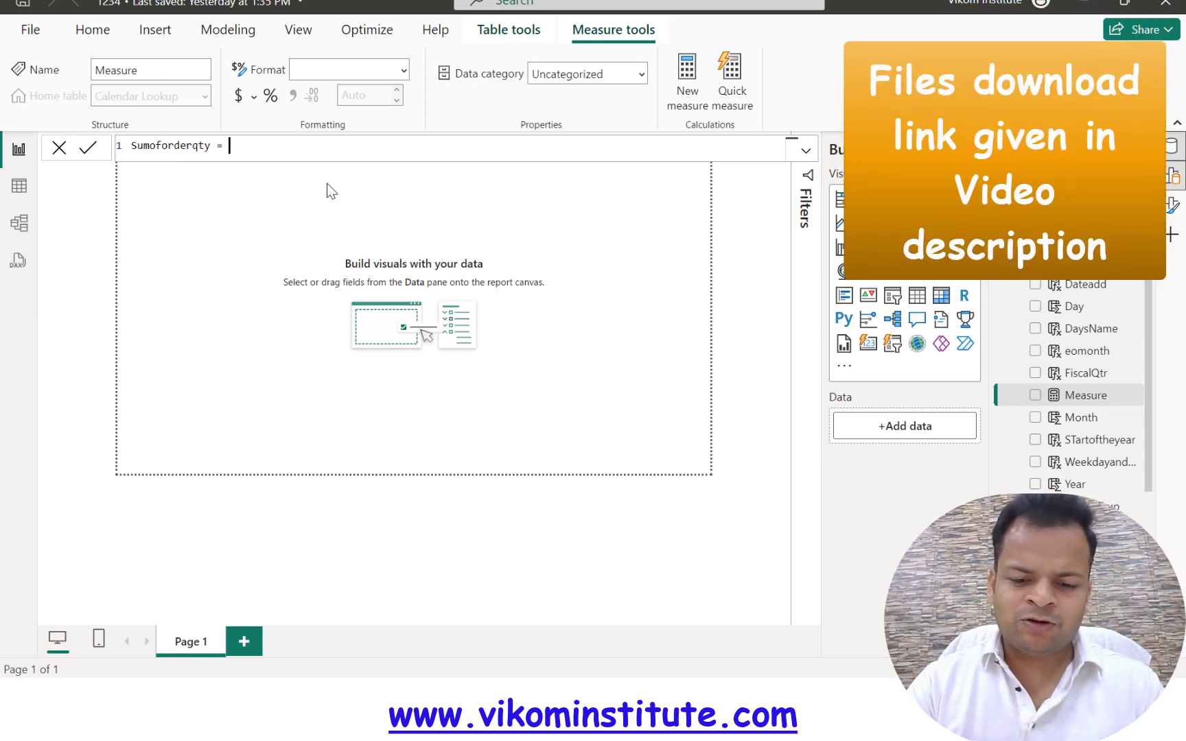
text(sum()
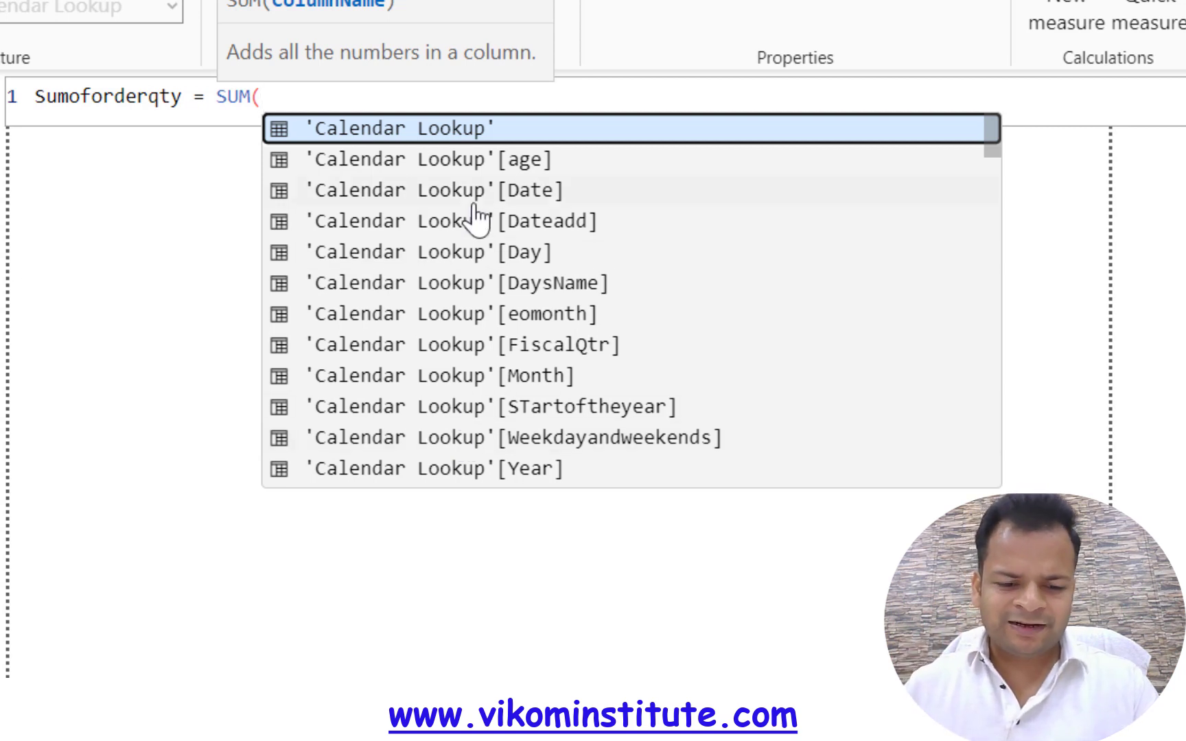
text(ord)
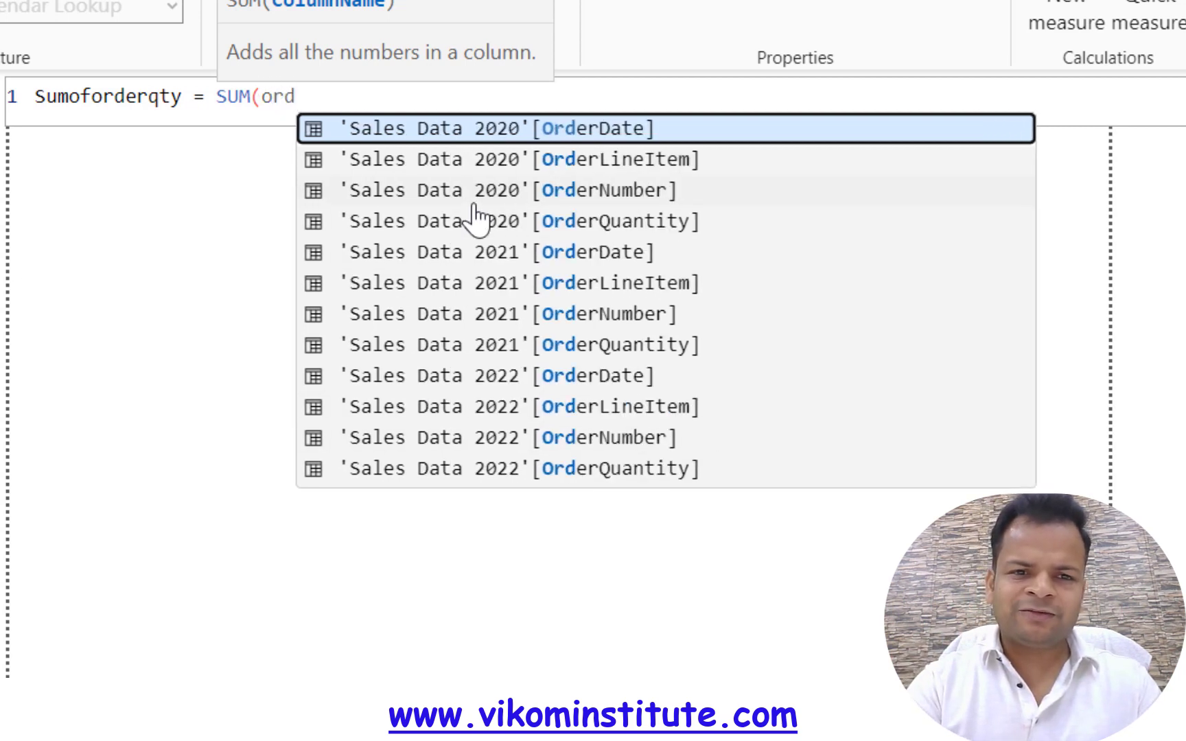
text(er)
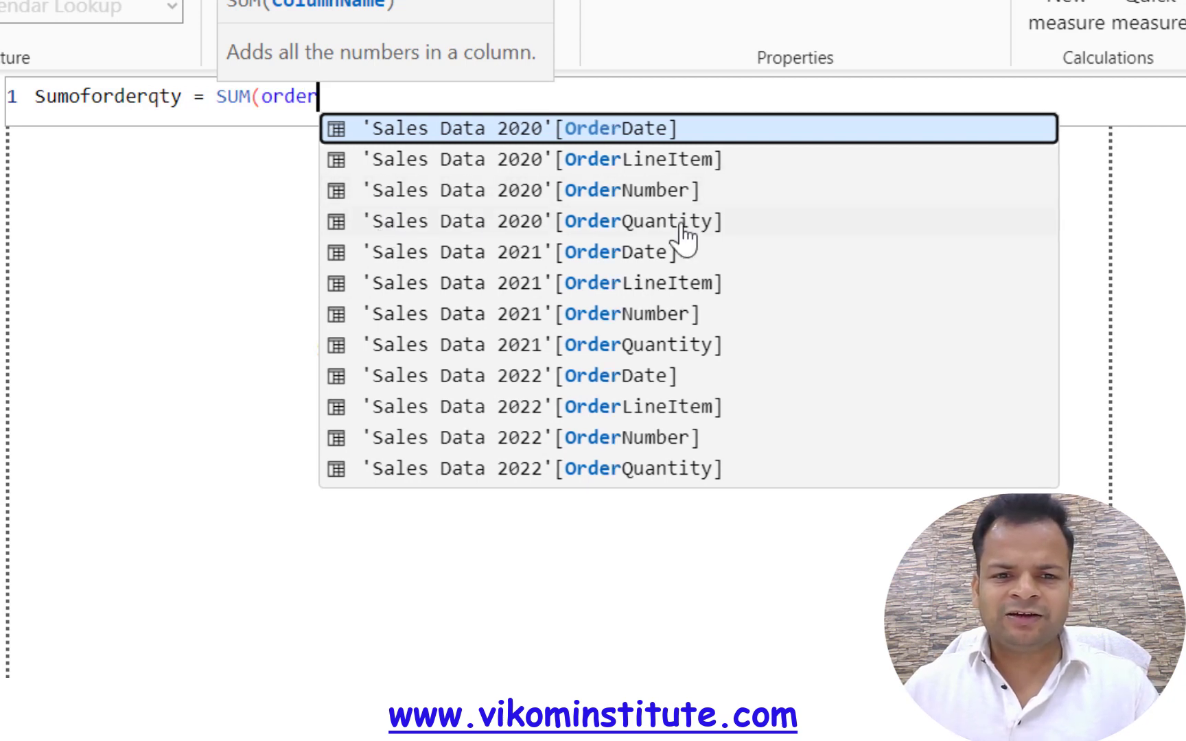
click(636, 227)
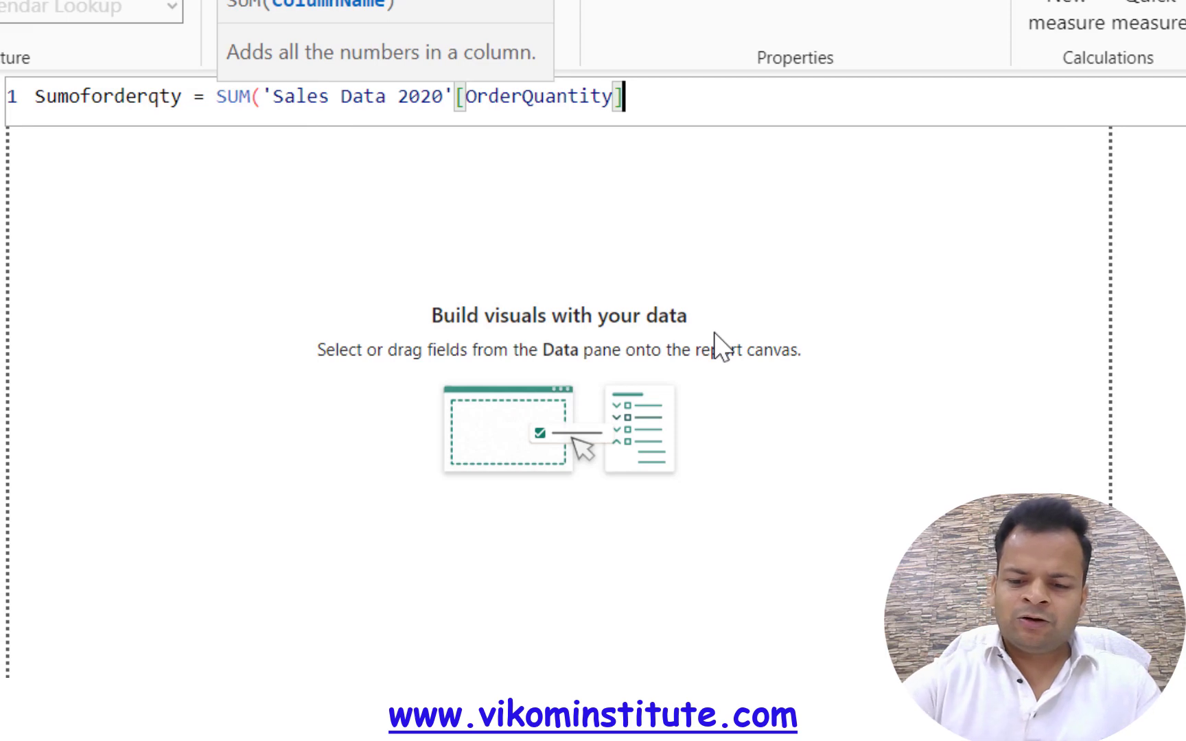
text())
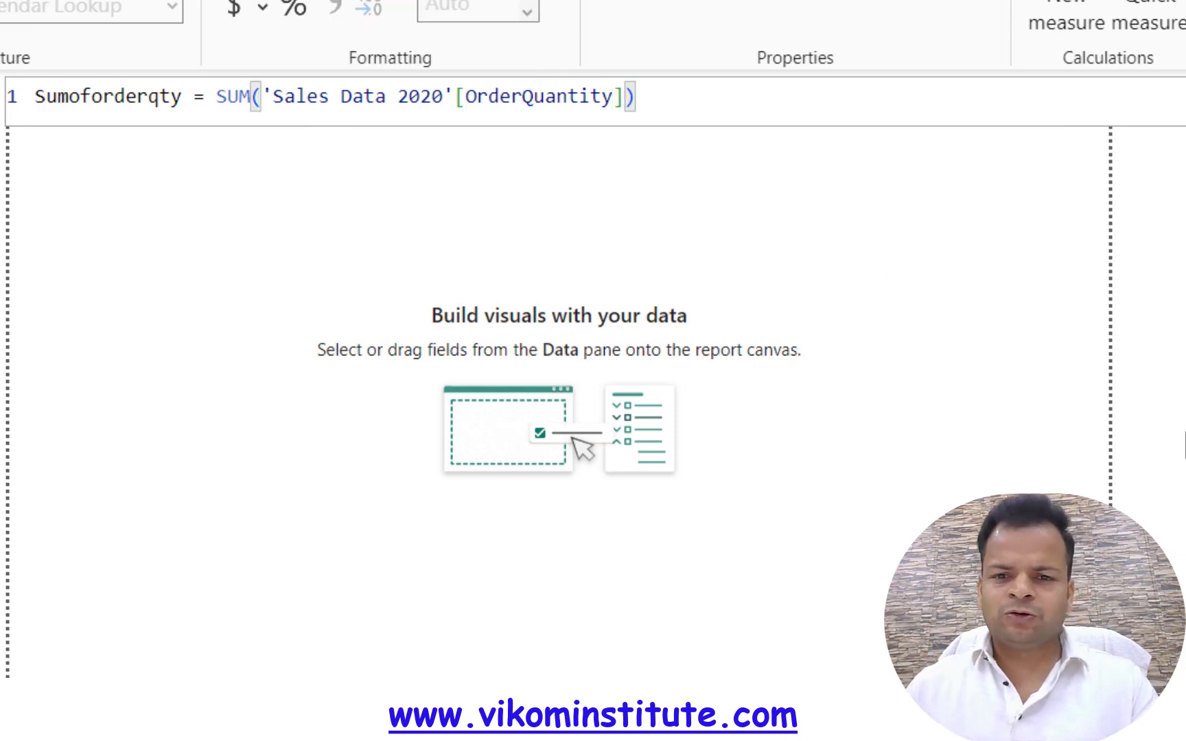
key(Return)
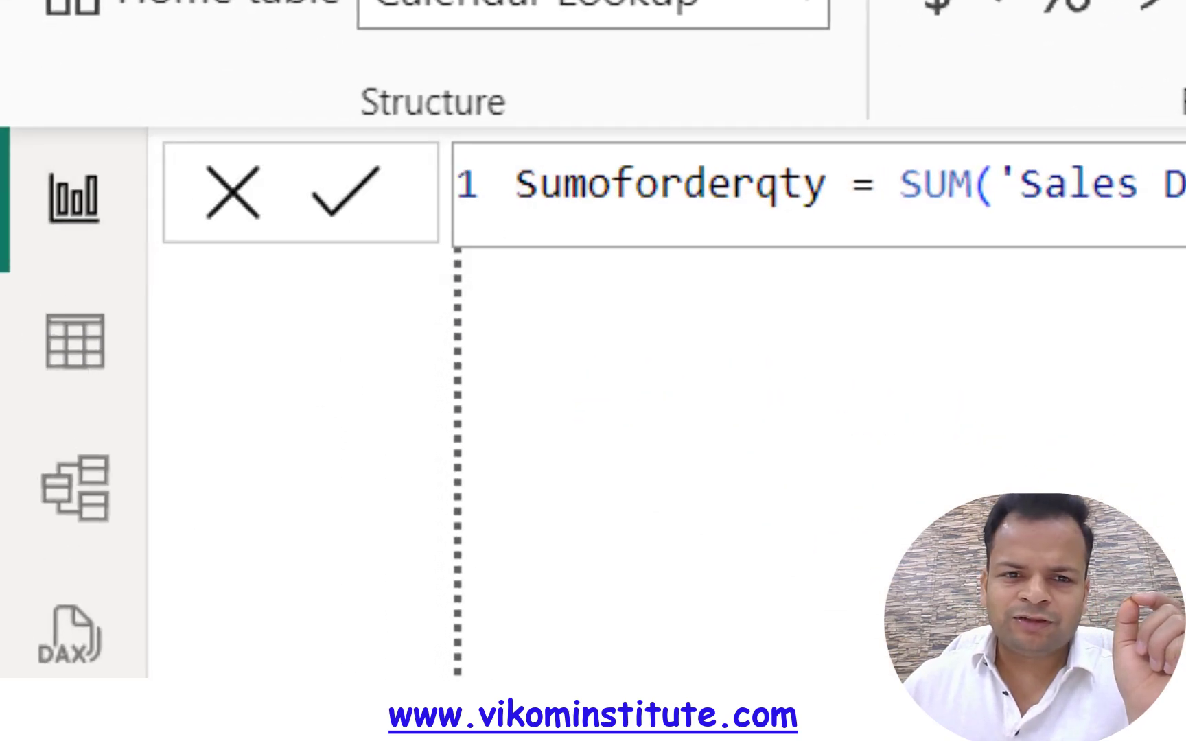
- Insert a matrix visual on the report page with ModelName from Product Lookup as its rows
click(96, 30)
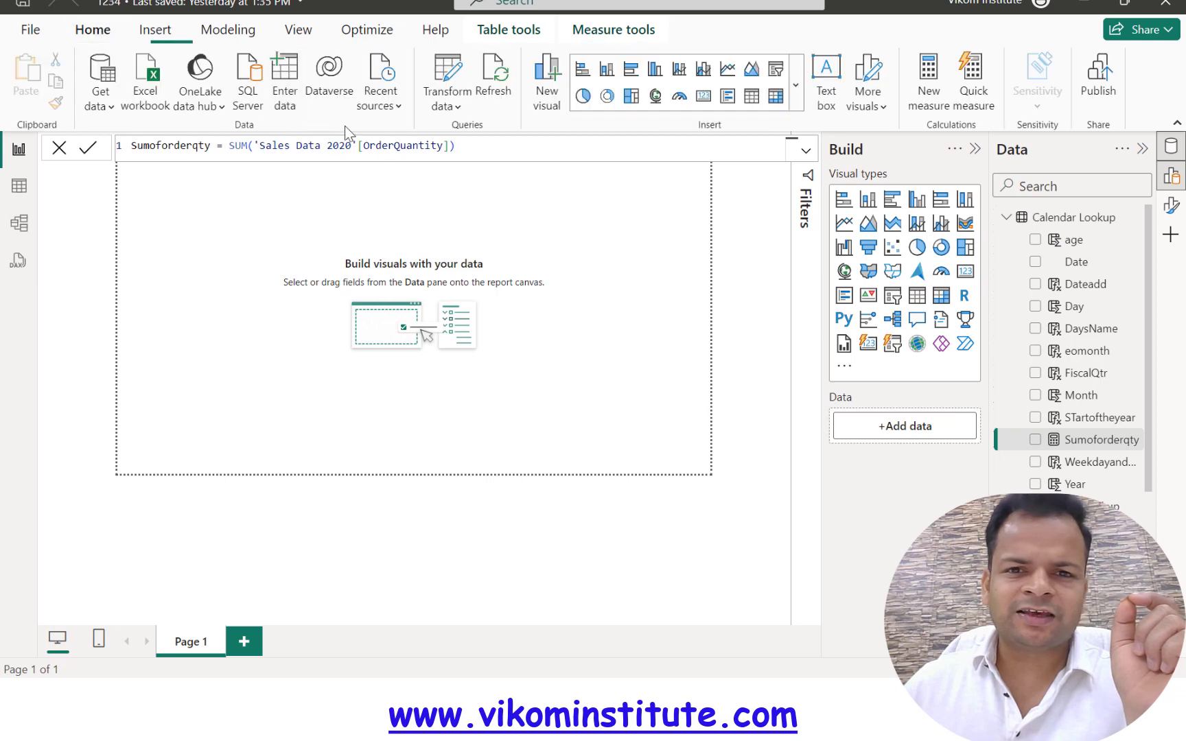
click(776, 101)
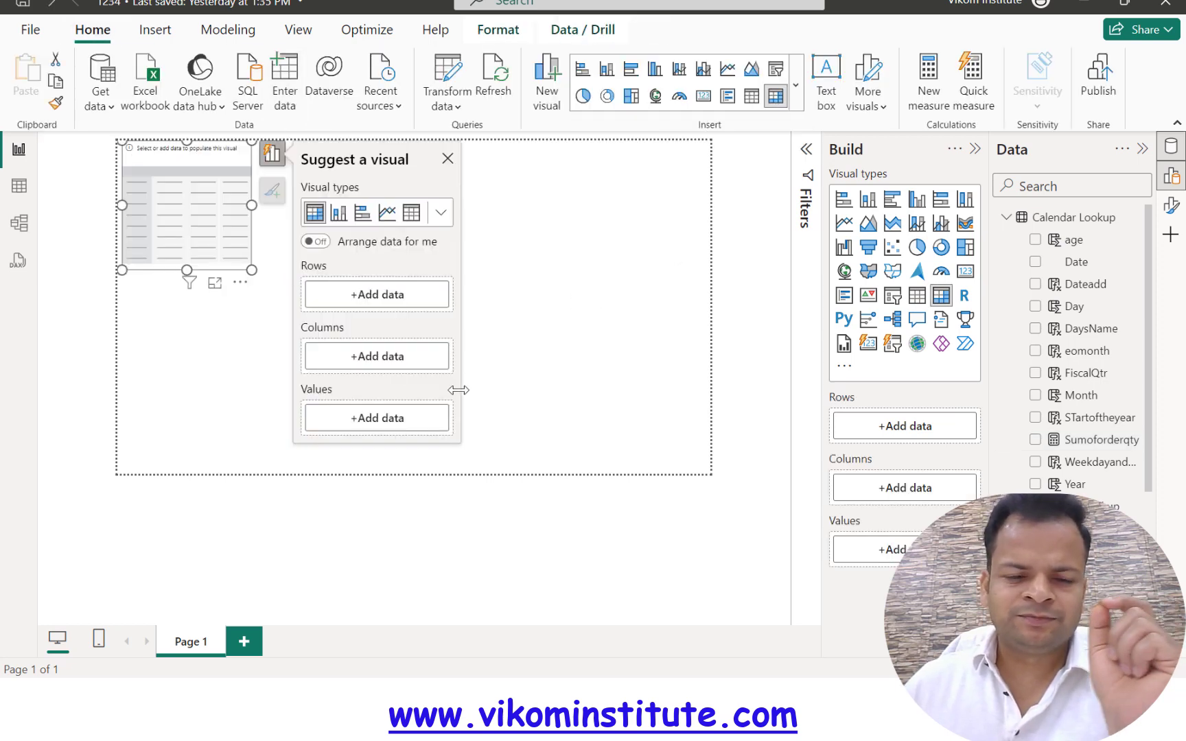
click(405, 313)
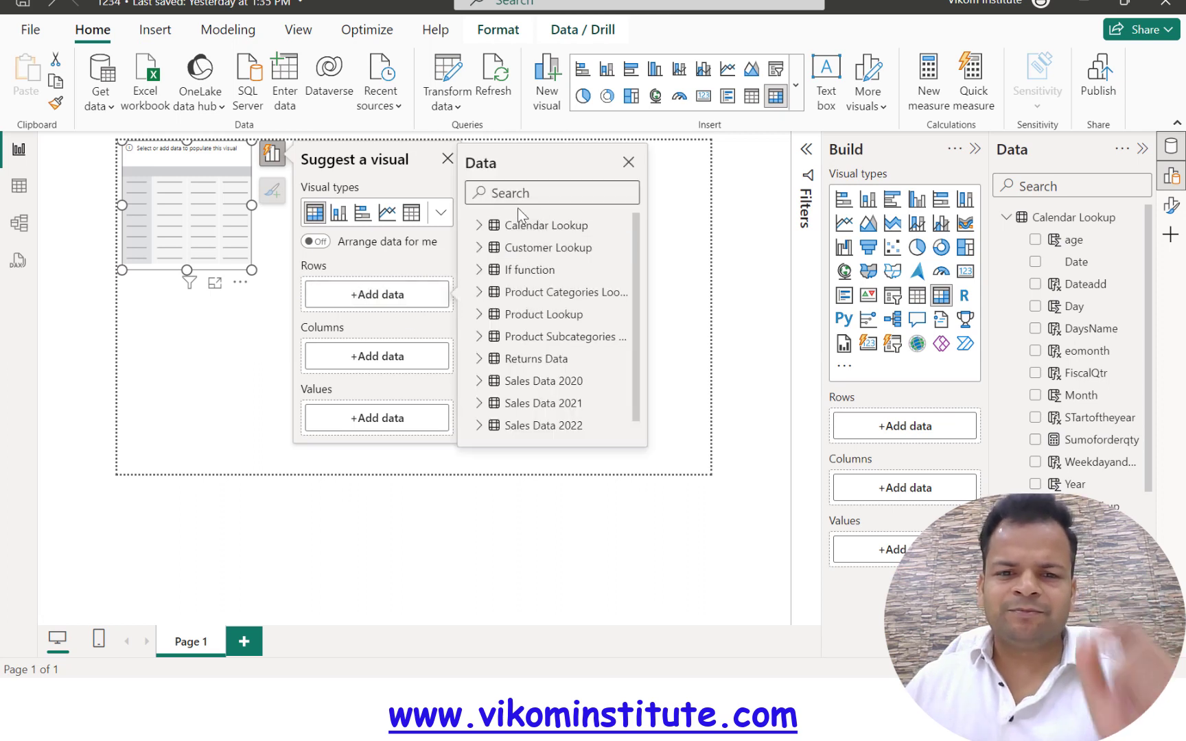
text(mode)
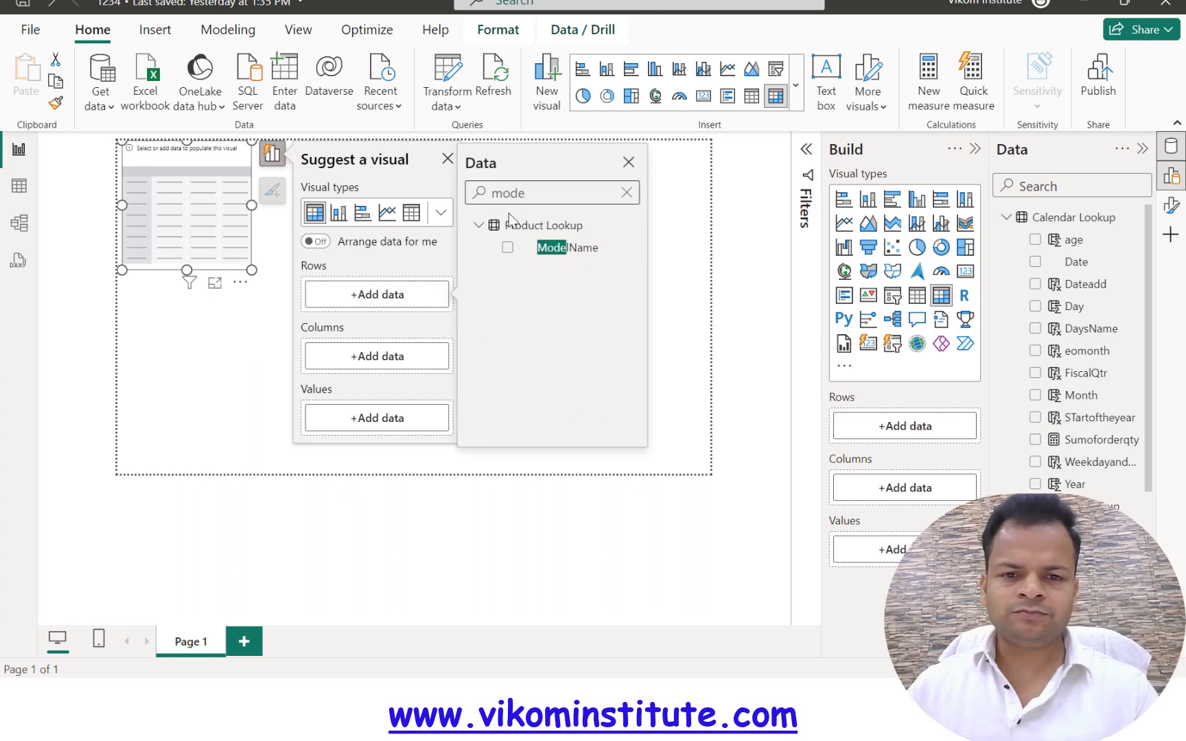
click(508, 248)
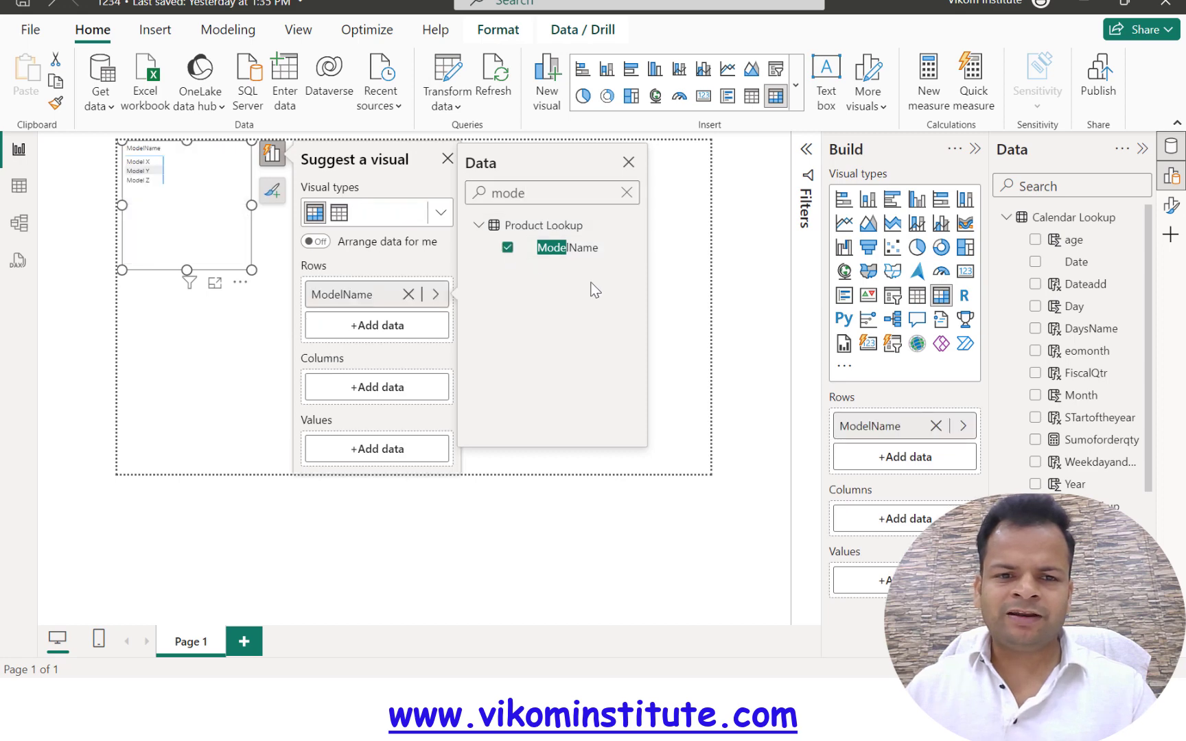
click(669, 318)
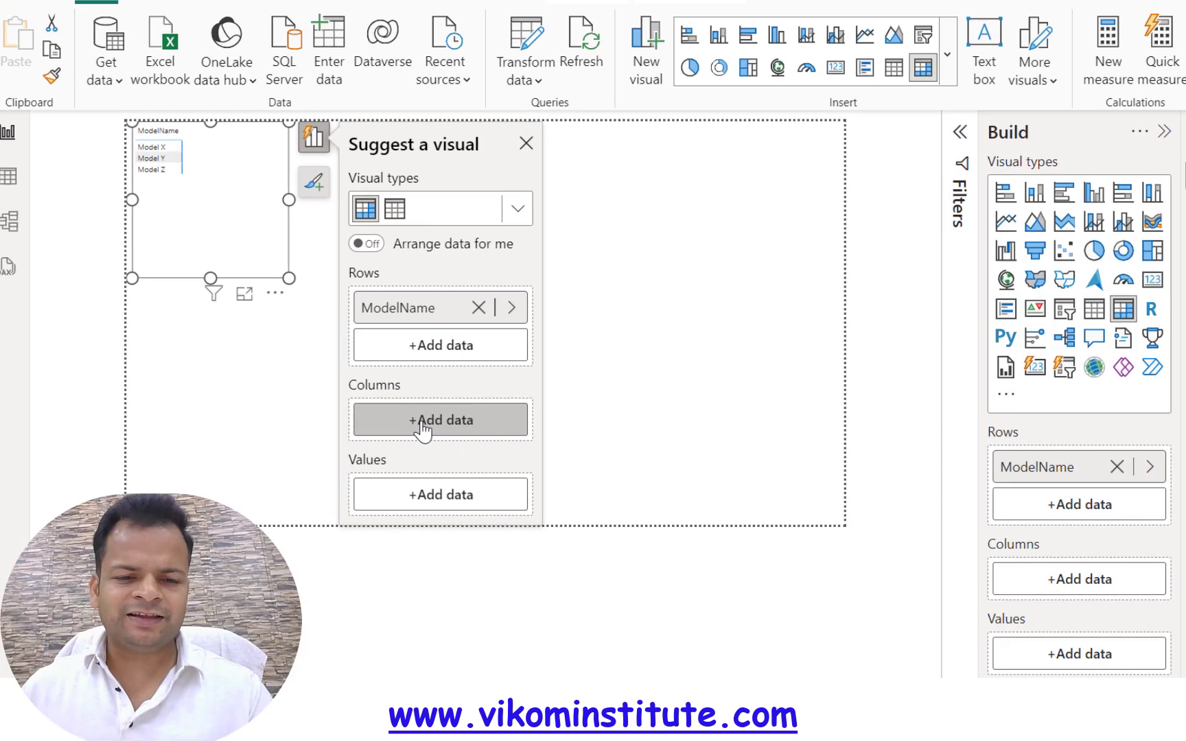
- Add the Sumoforderqty measure from Calendar Lookup to the matrix values
click(440, 486)
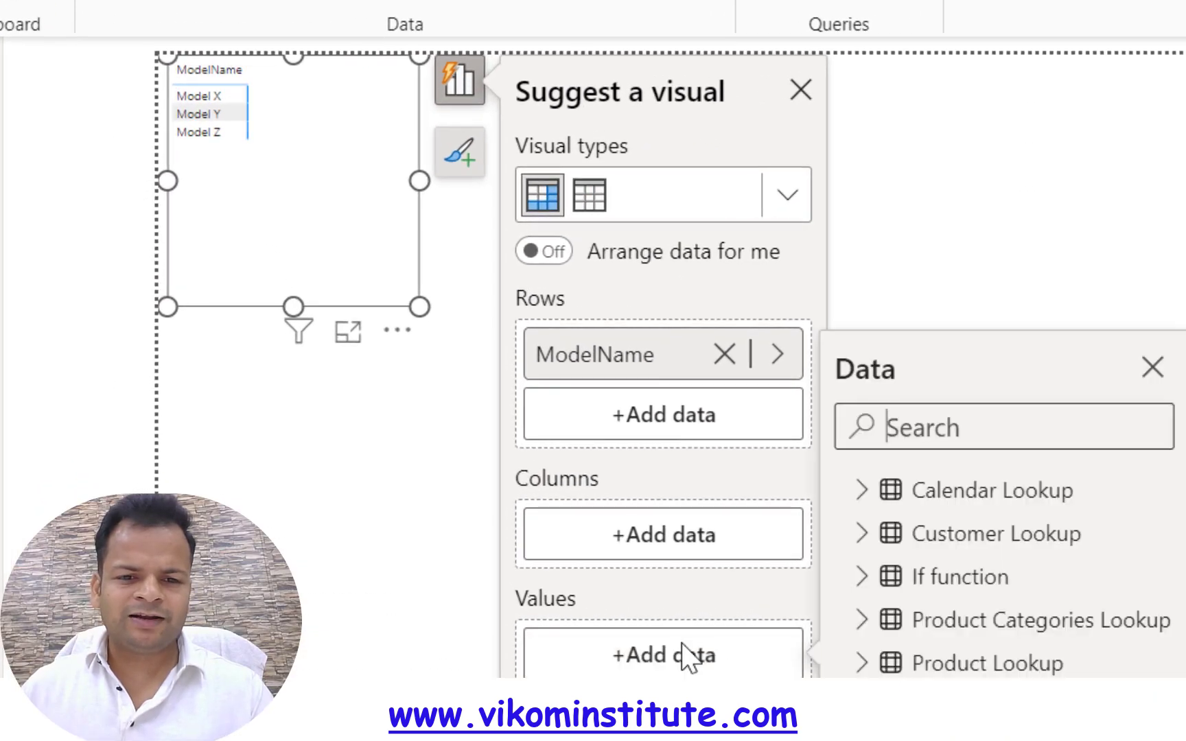
click(862, 492)
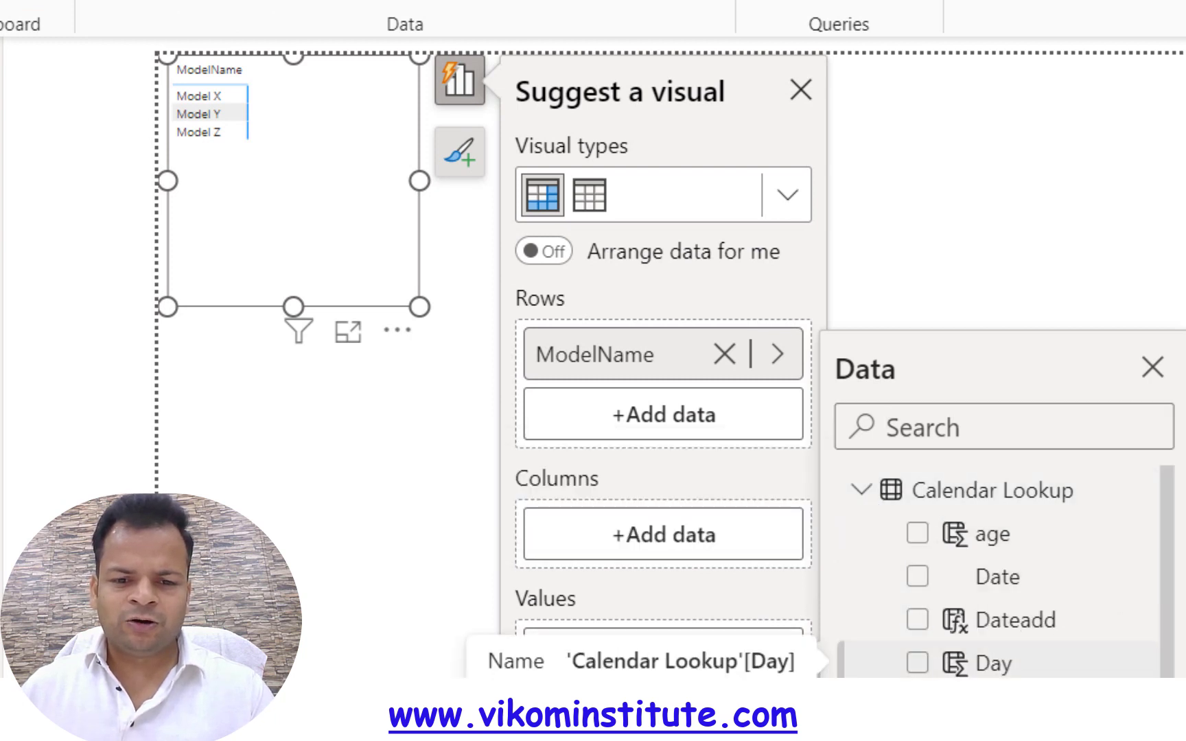
scroll(995, 570, down, 3)
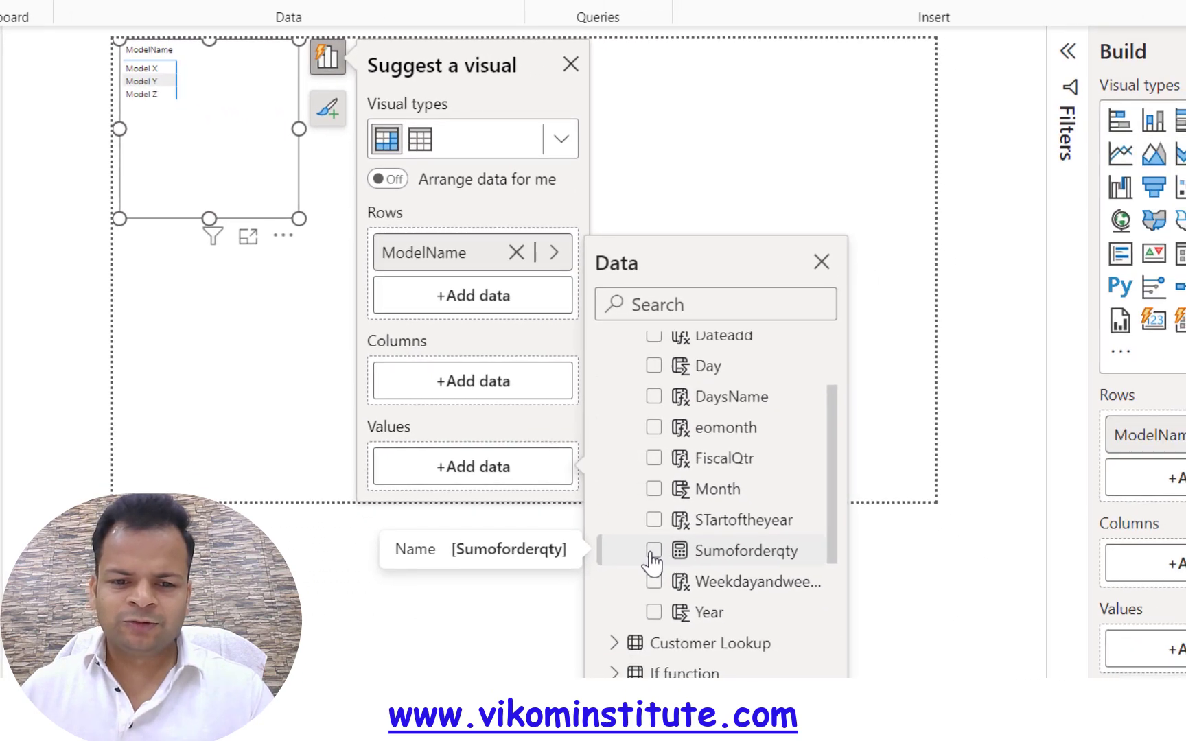
click(917, 740)
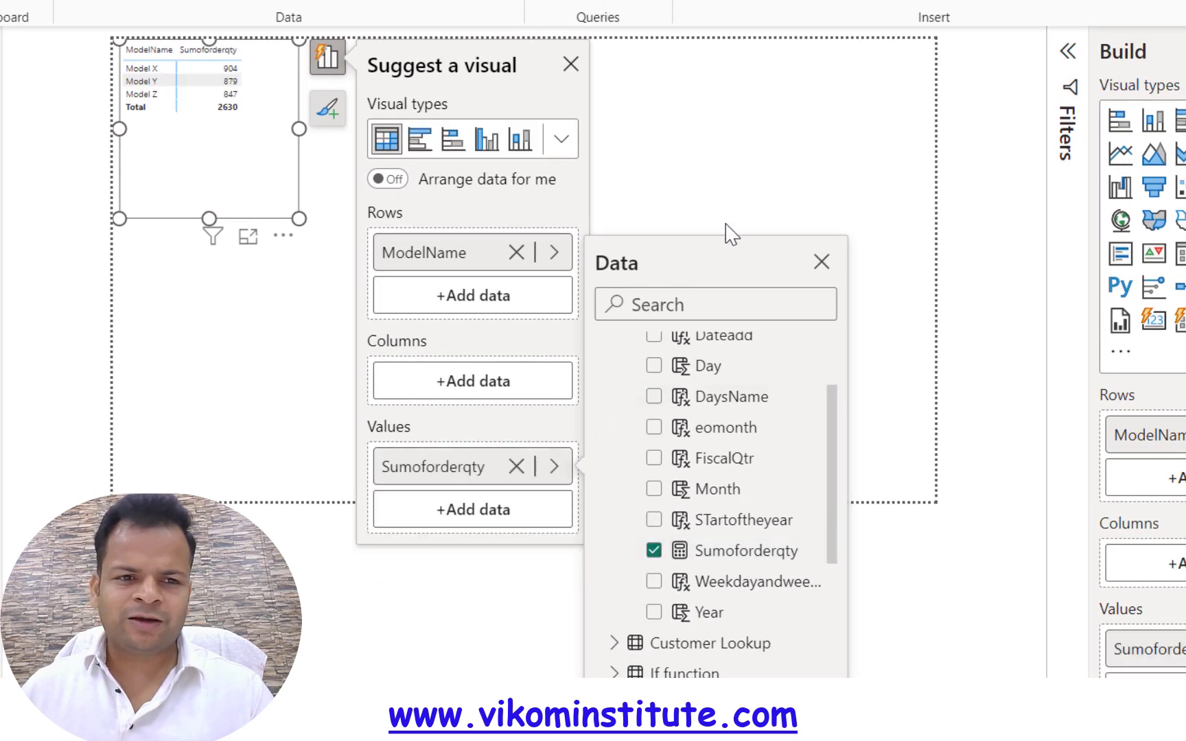
click(738, 204)
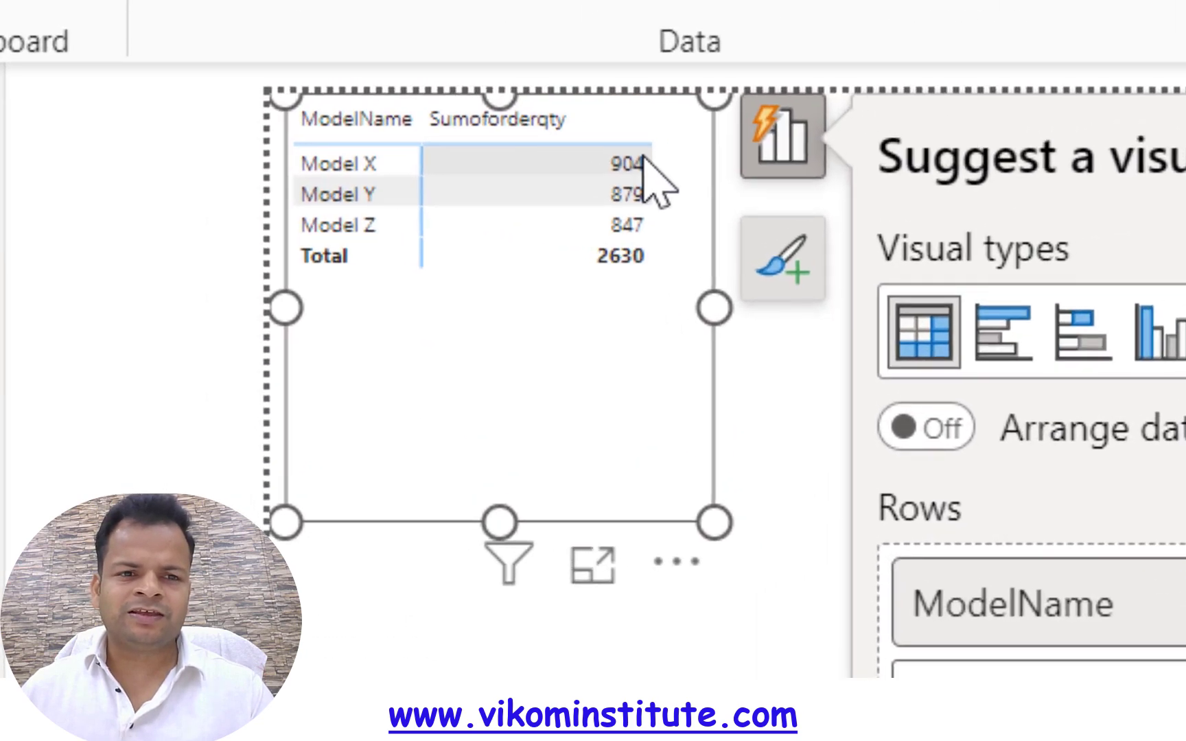
drag(649, 144, 571, 143)
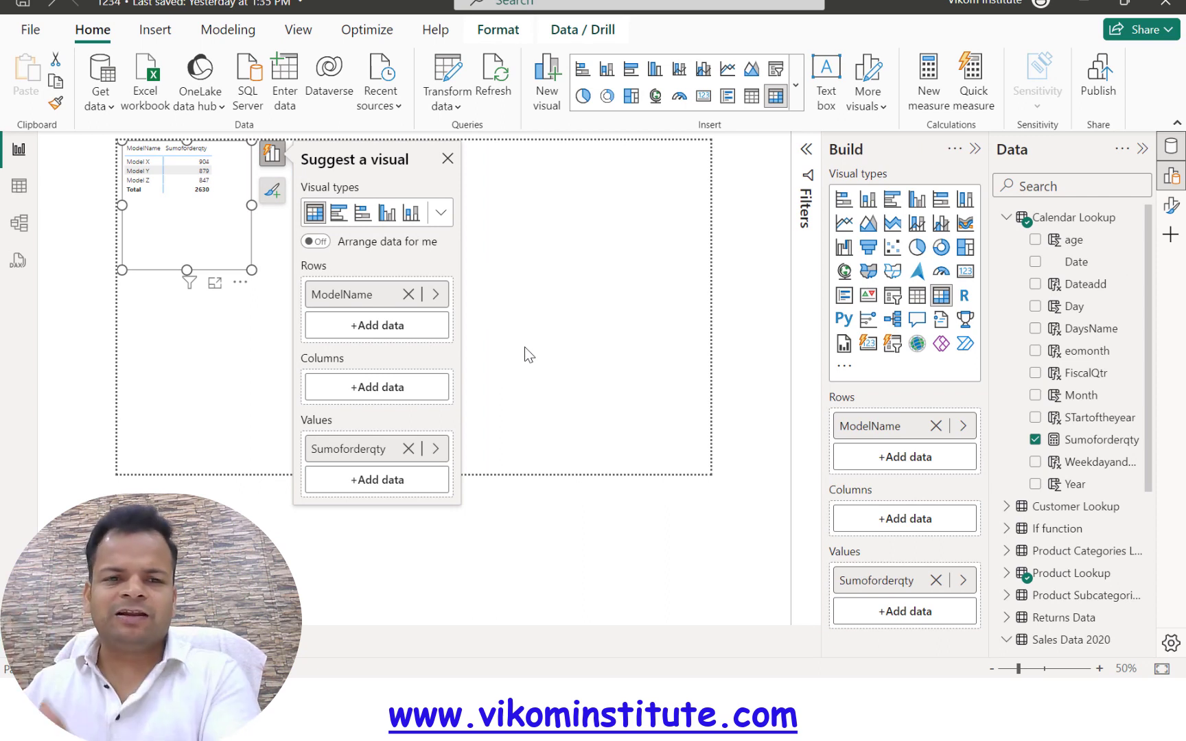
click(624, 299)
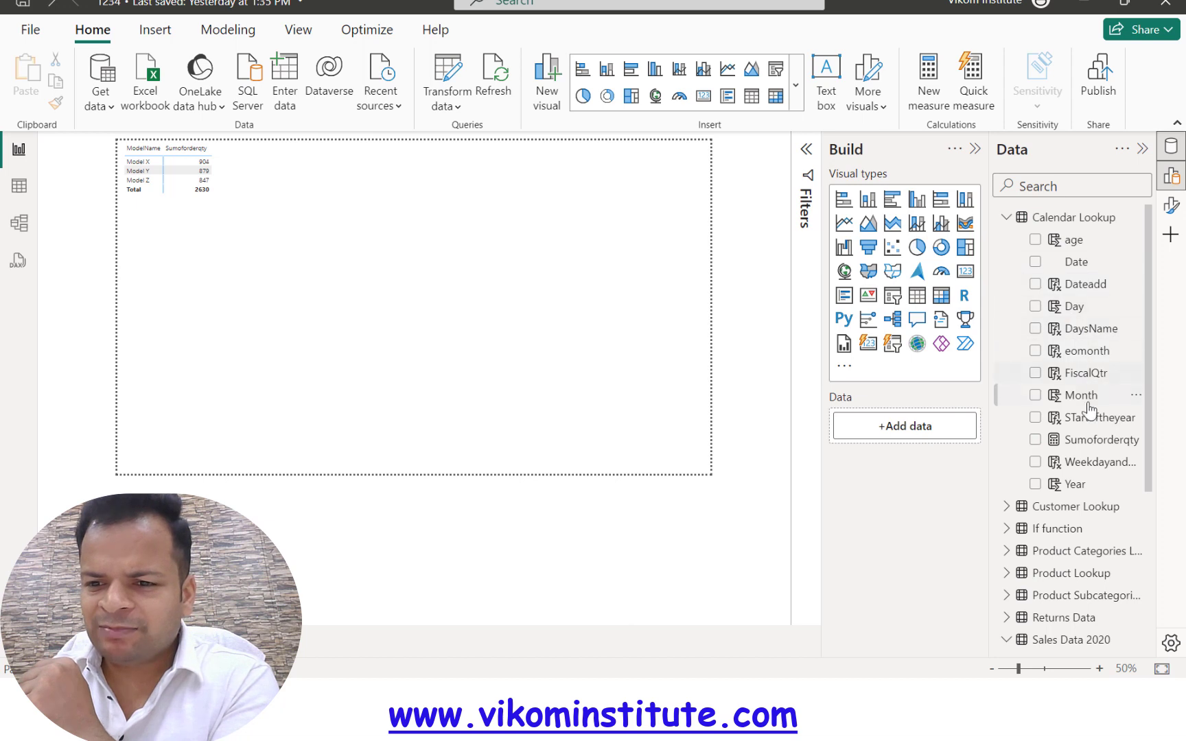
- Inspect which home tables are available for the Sumoforderqty measure
click(1084, 442)
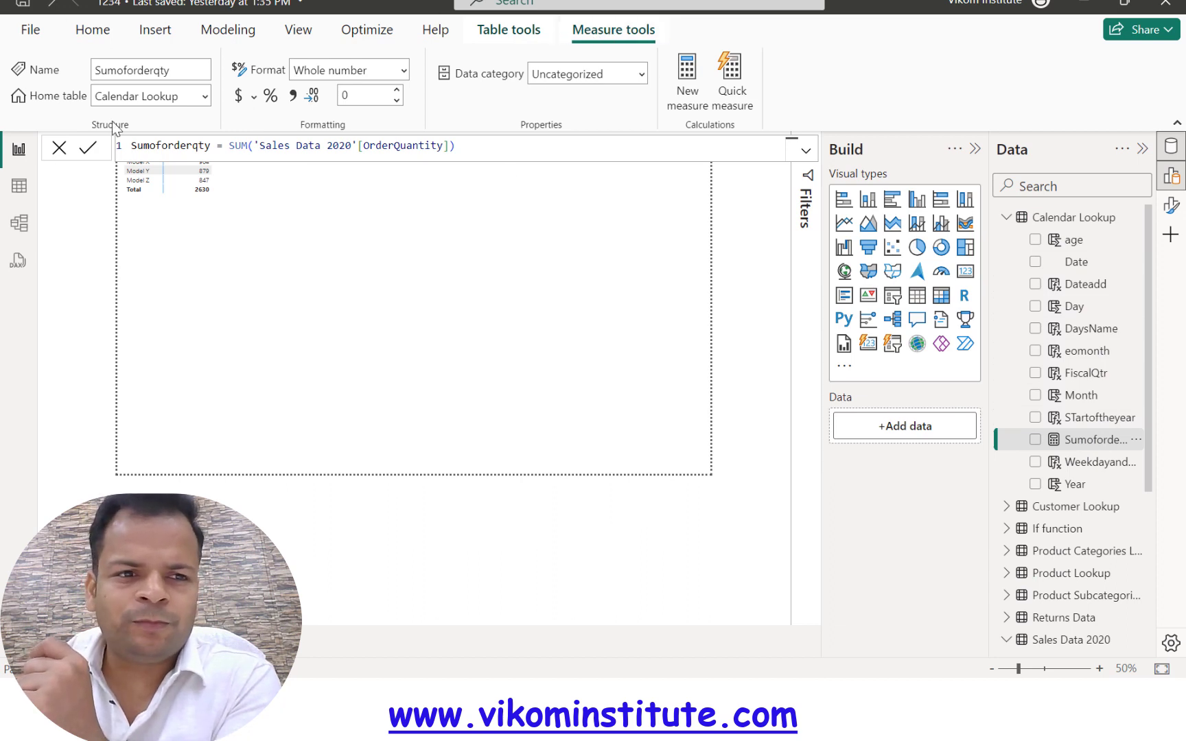
click(203, 97)
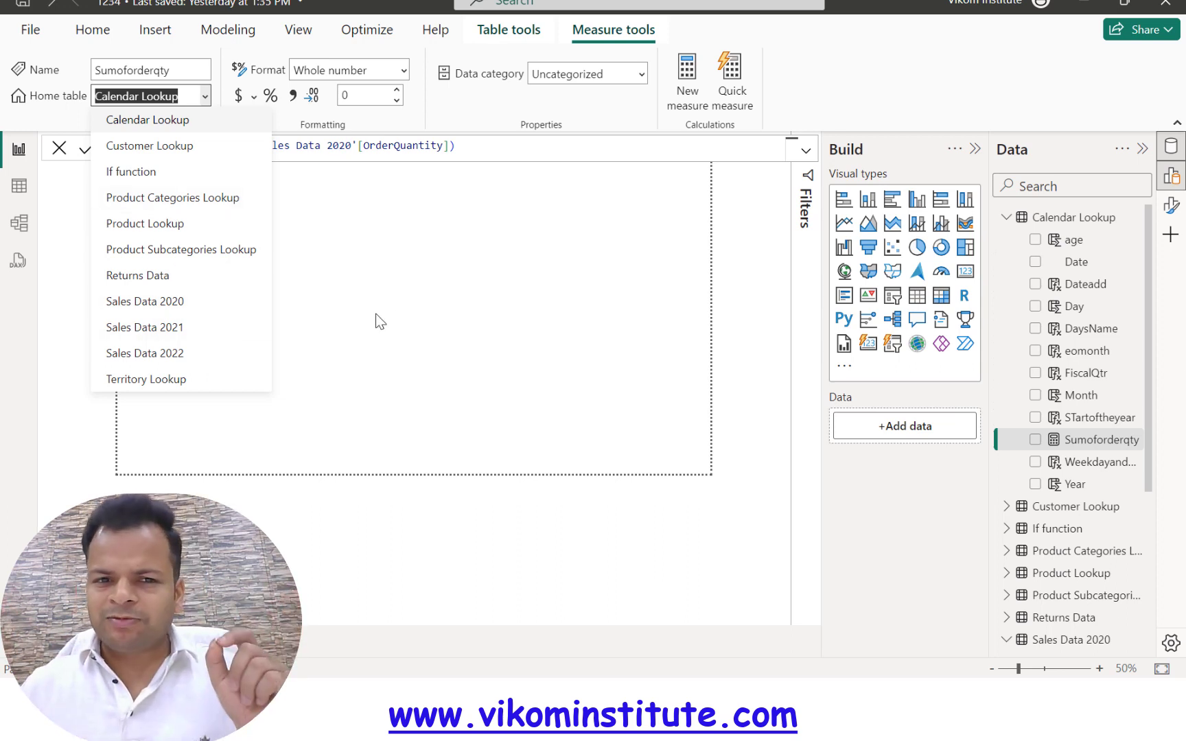
click(426, 317)
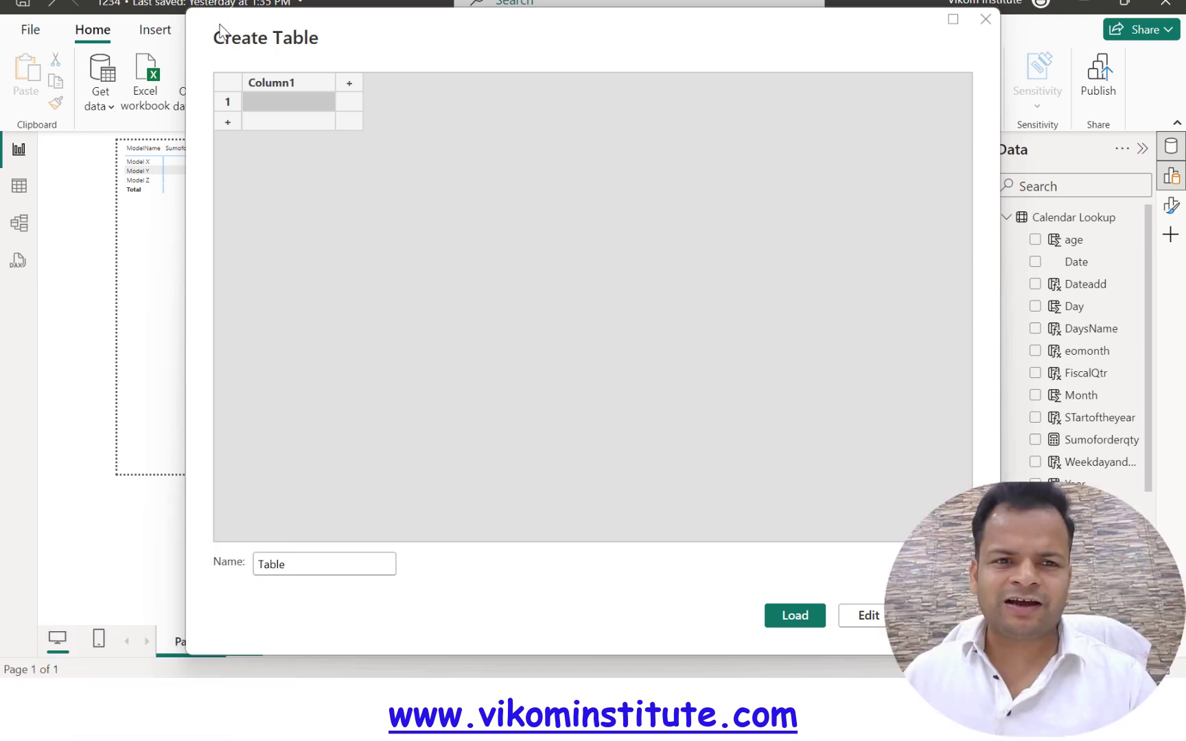
- Create an empty table named Measure Table and load it into the model
double_click(293, 567)
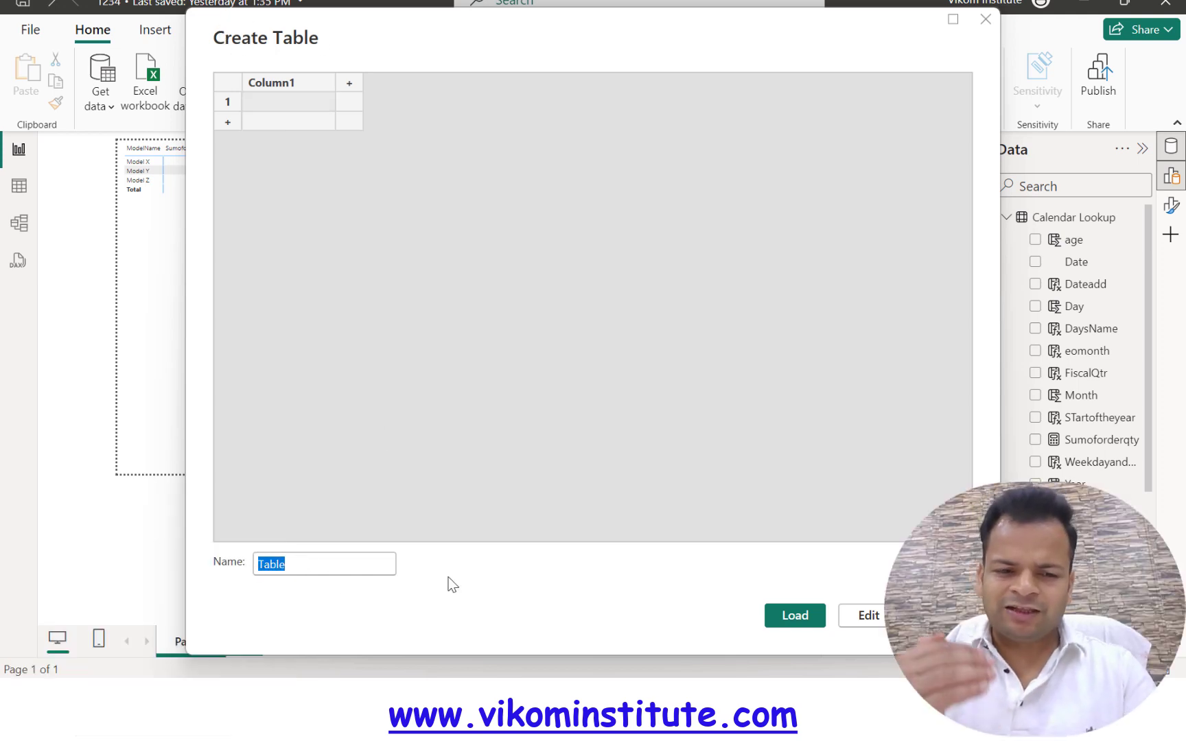
text(Measure Table)
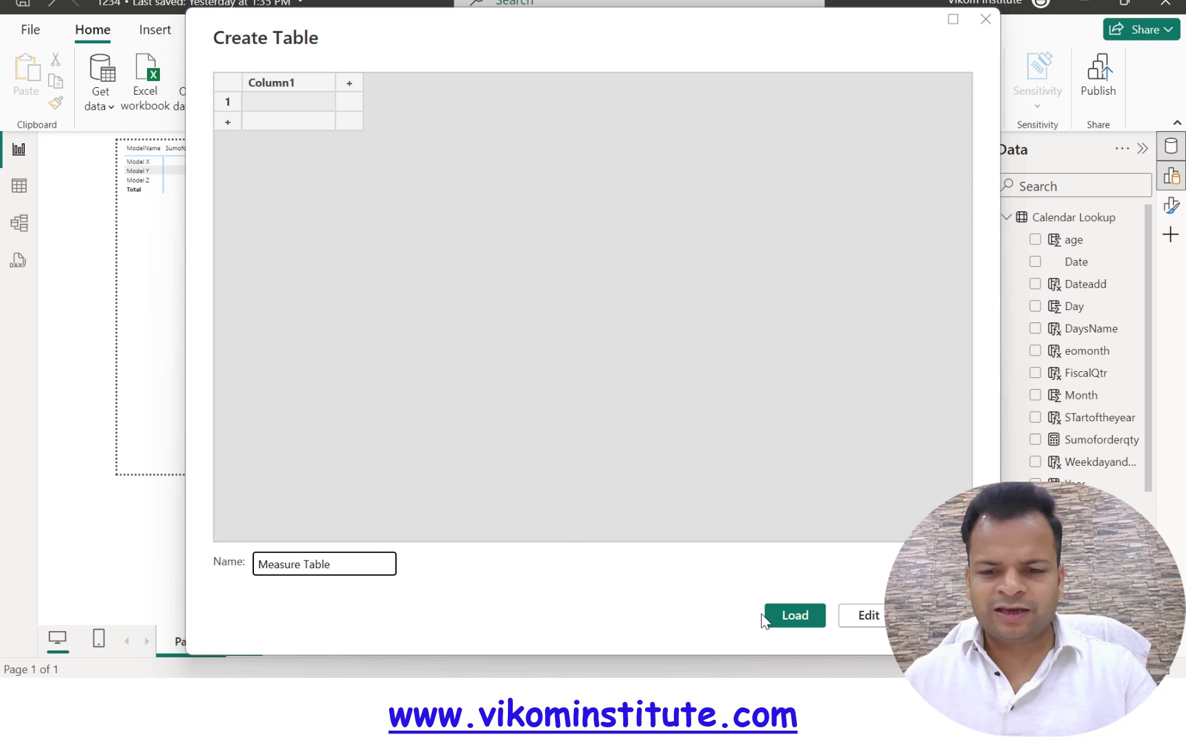
click(803, 615)
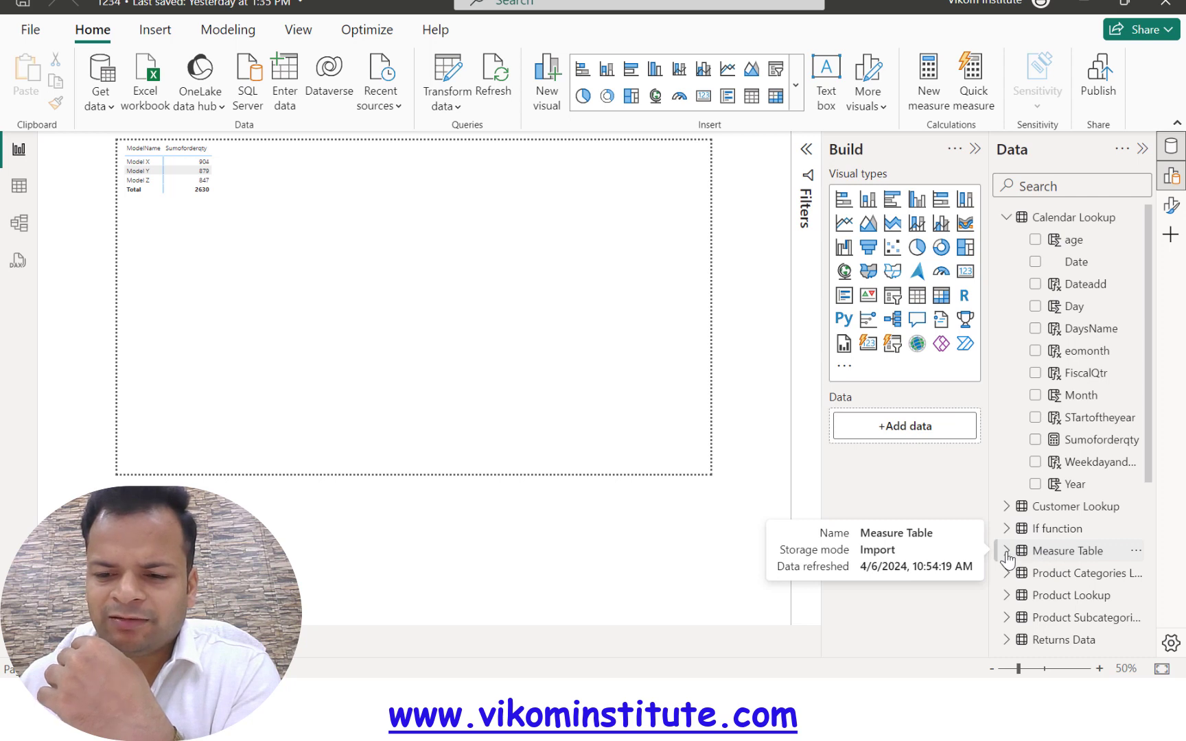
- Show the Sumoforderqty measure in a card visual and change the measure's home table to Measure Table
click(1006, 552)
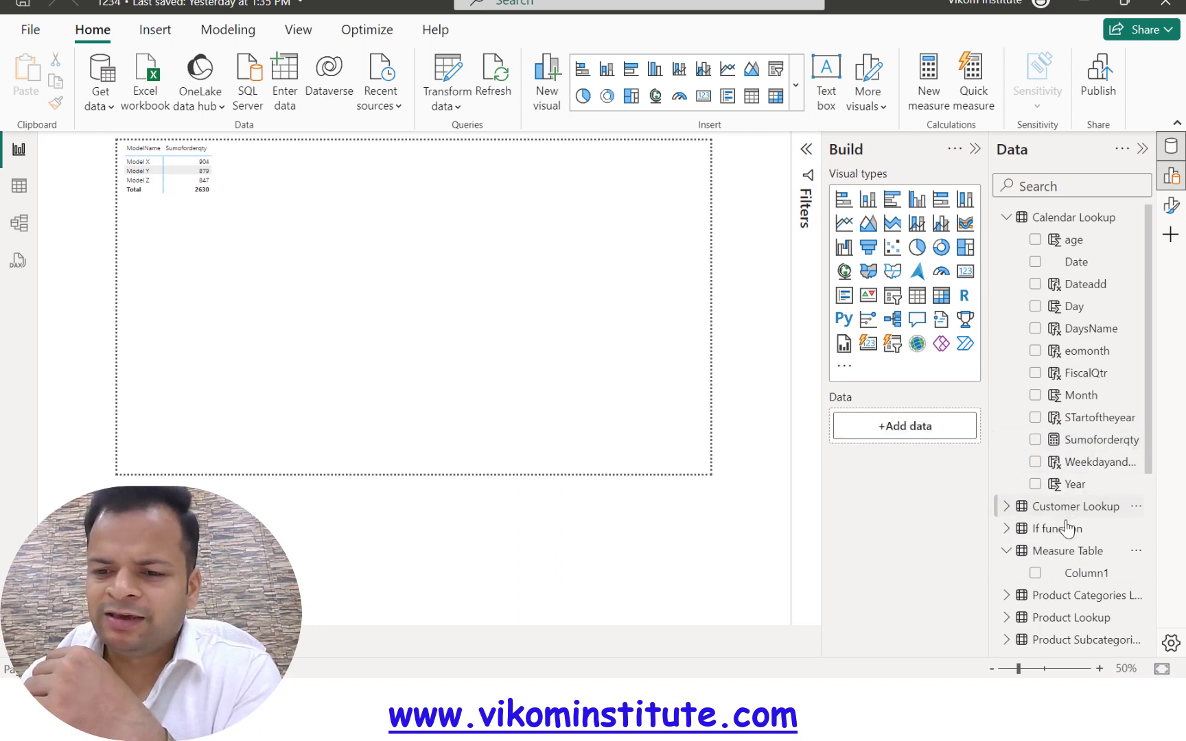
drag(1090, 441, 1088, 562)
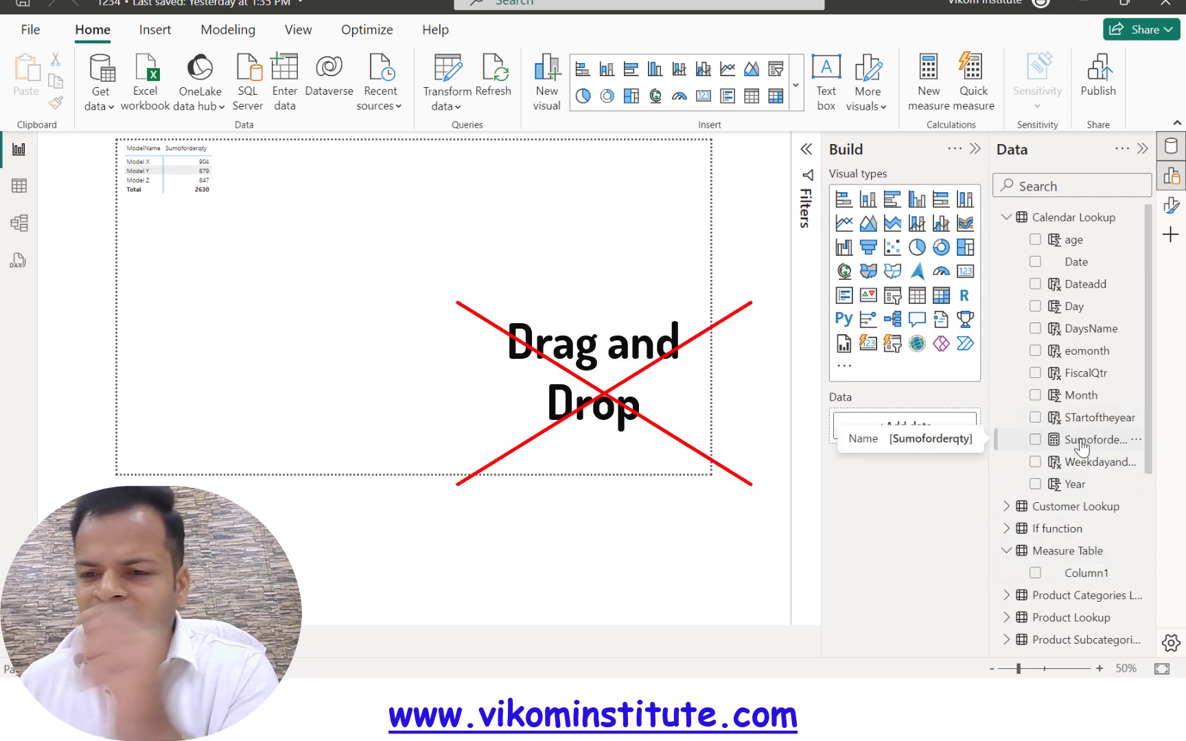
click(1034, 440)
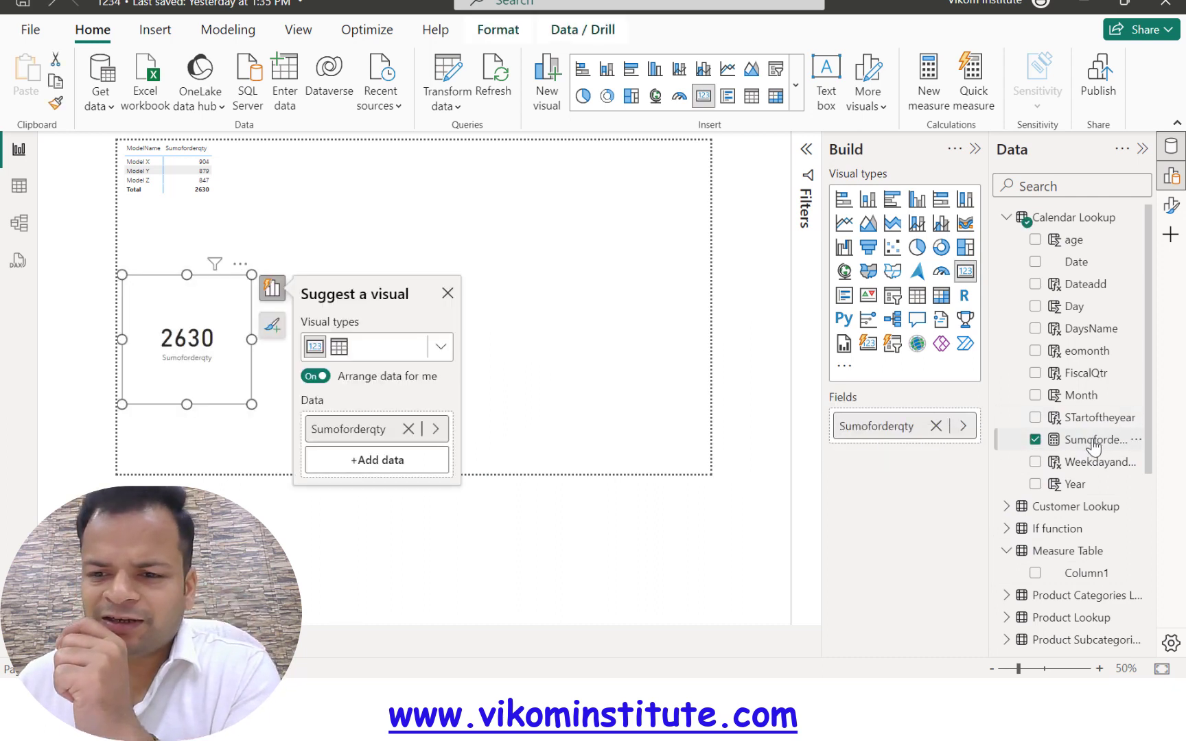
click(1093, 442)
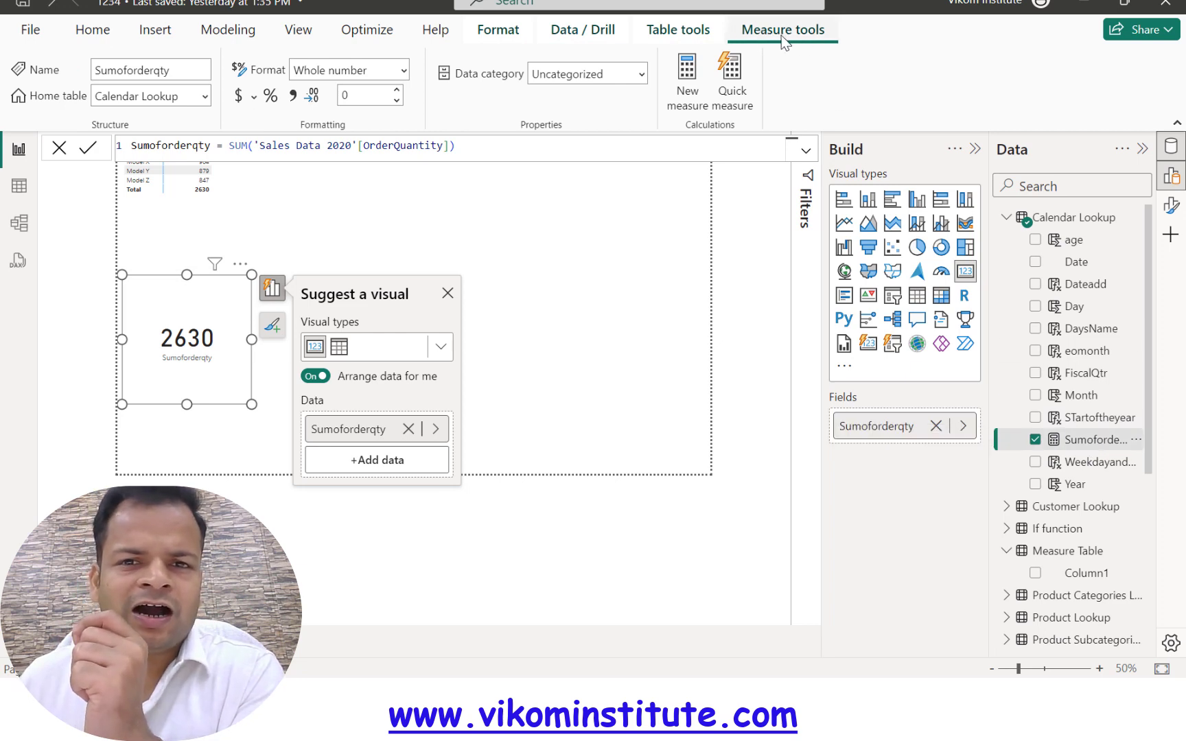
click(206, 95)
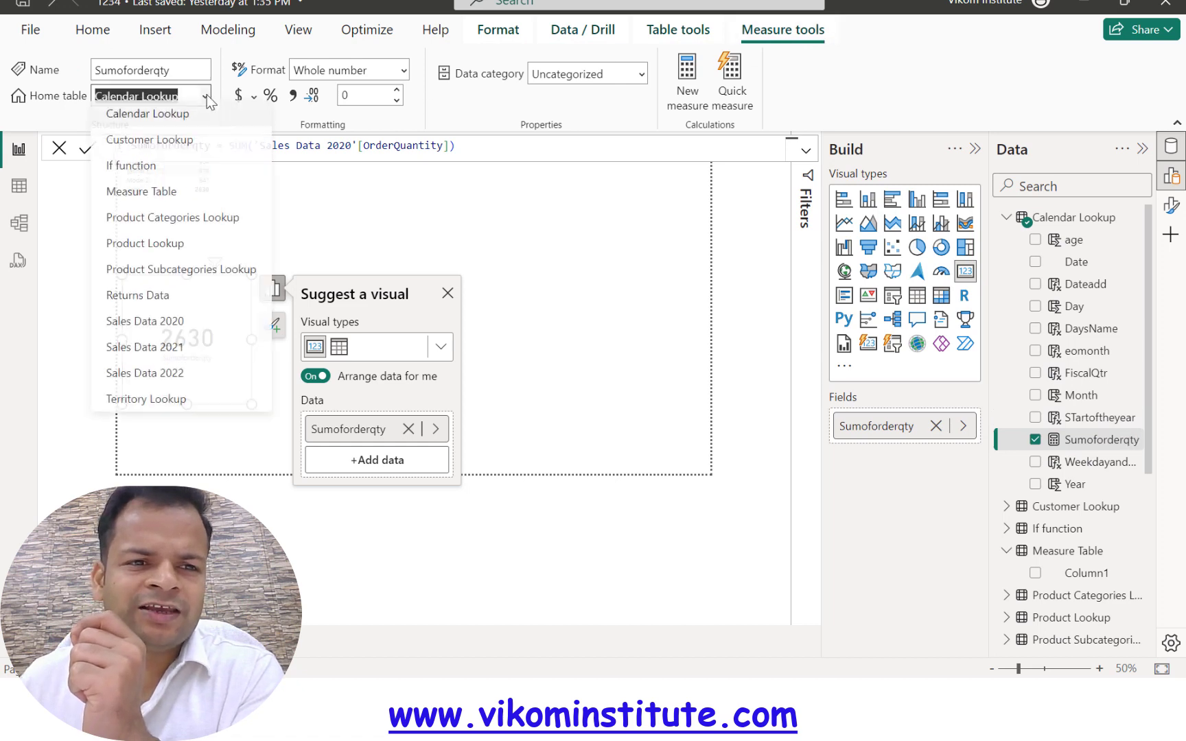
click(141, 197)
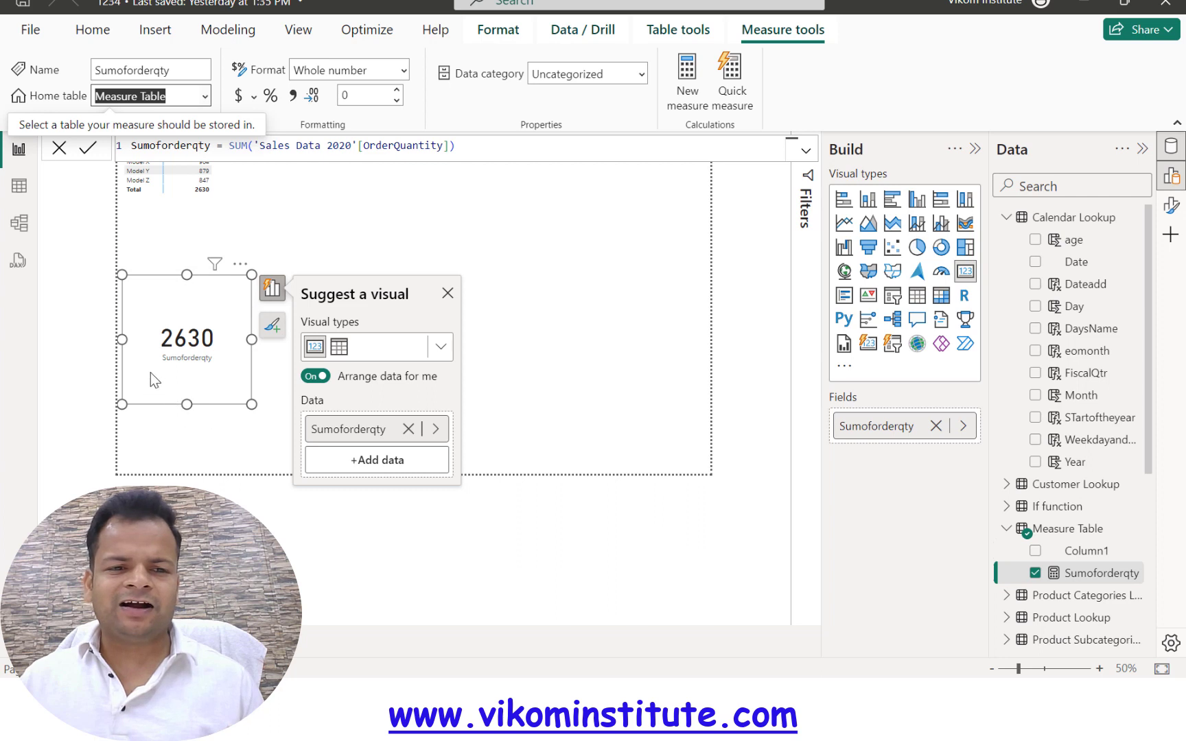
- Move the card visual slightly higher on the page and remove the Sumoforderqty measure from it
drag(193, 309, 193, 272)
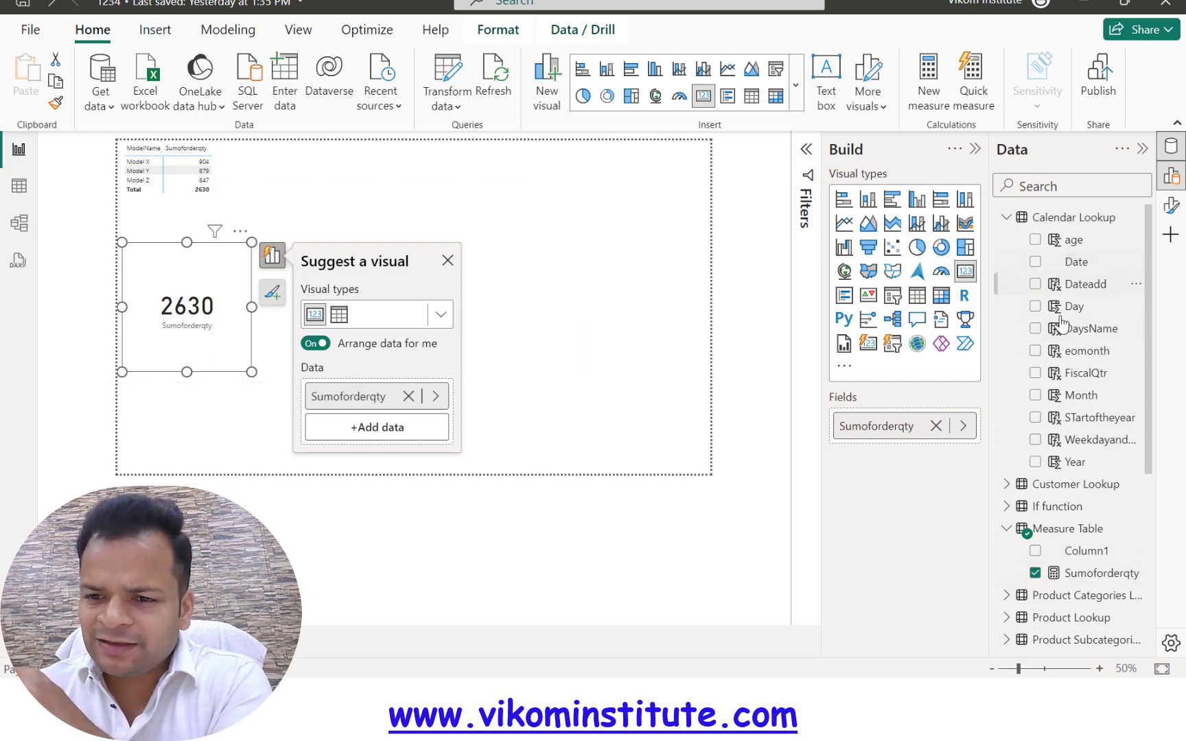
click(1035, 572)
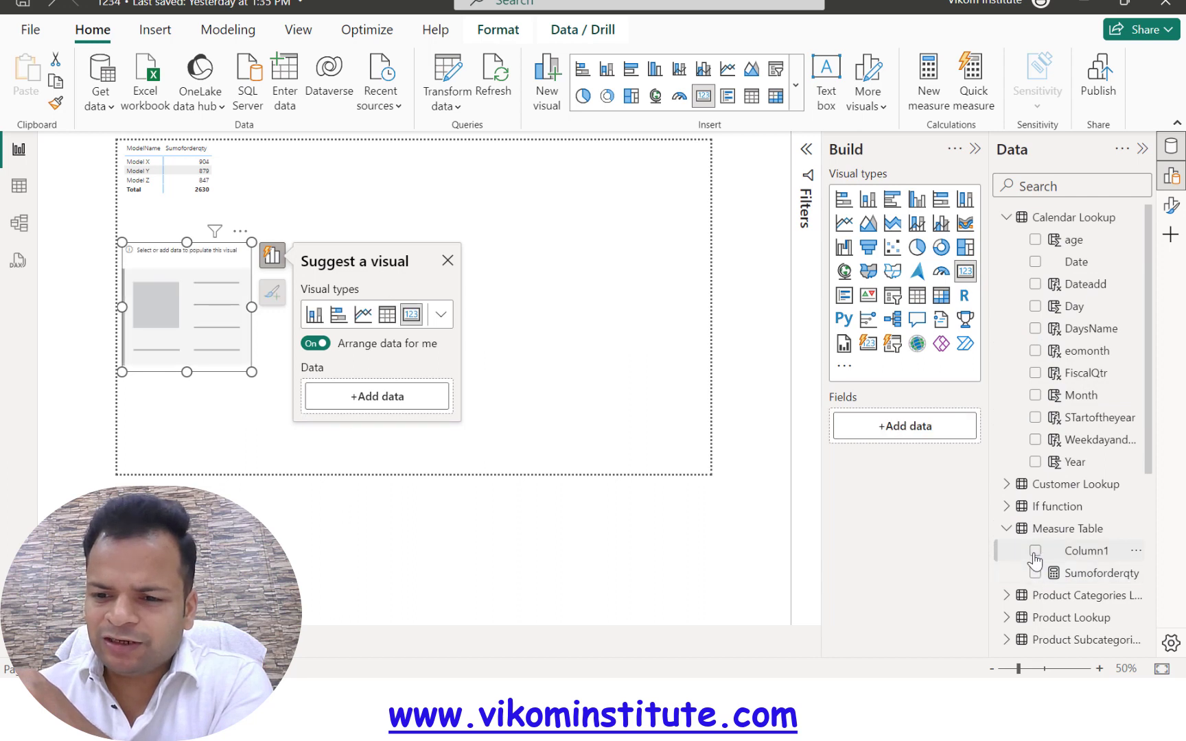
- Delete Column1 from Measure Table and remove the leftover visual that used it from the report page
click(1035, 553)
click(1136, 551)
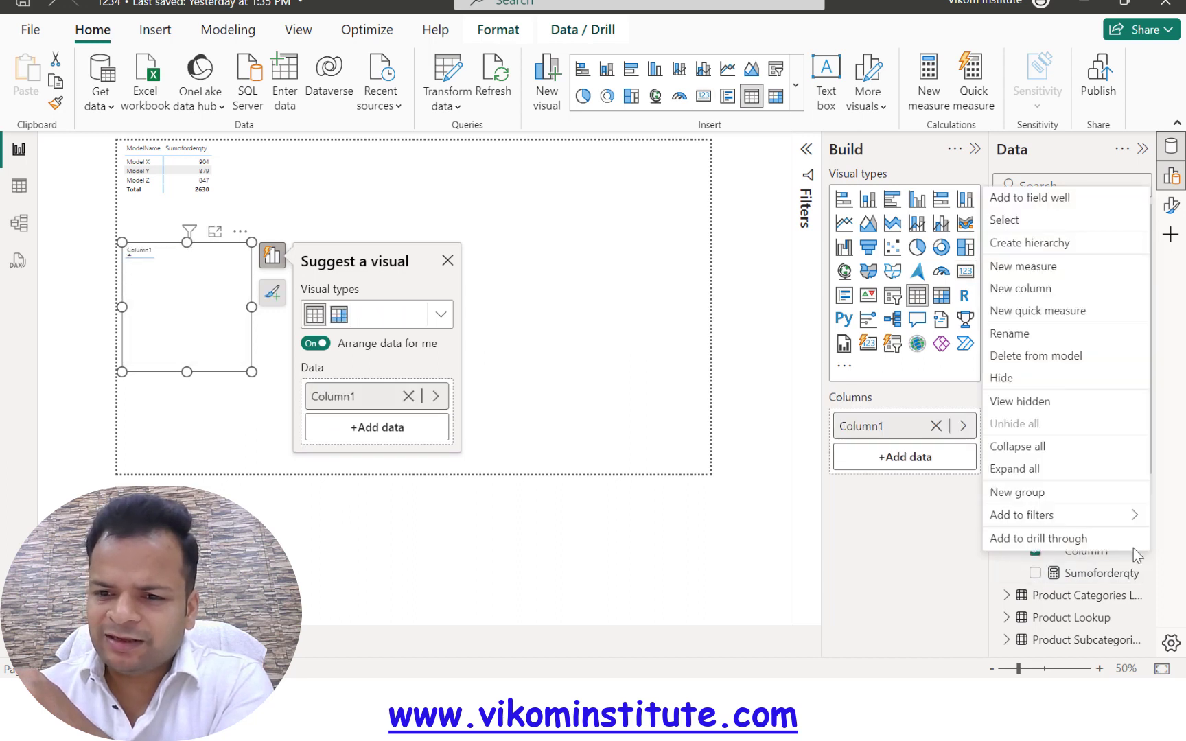
click(1035, 356)
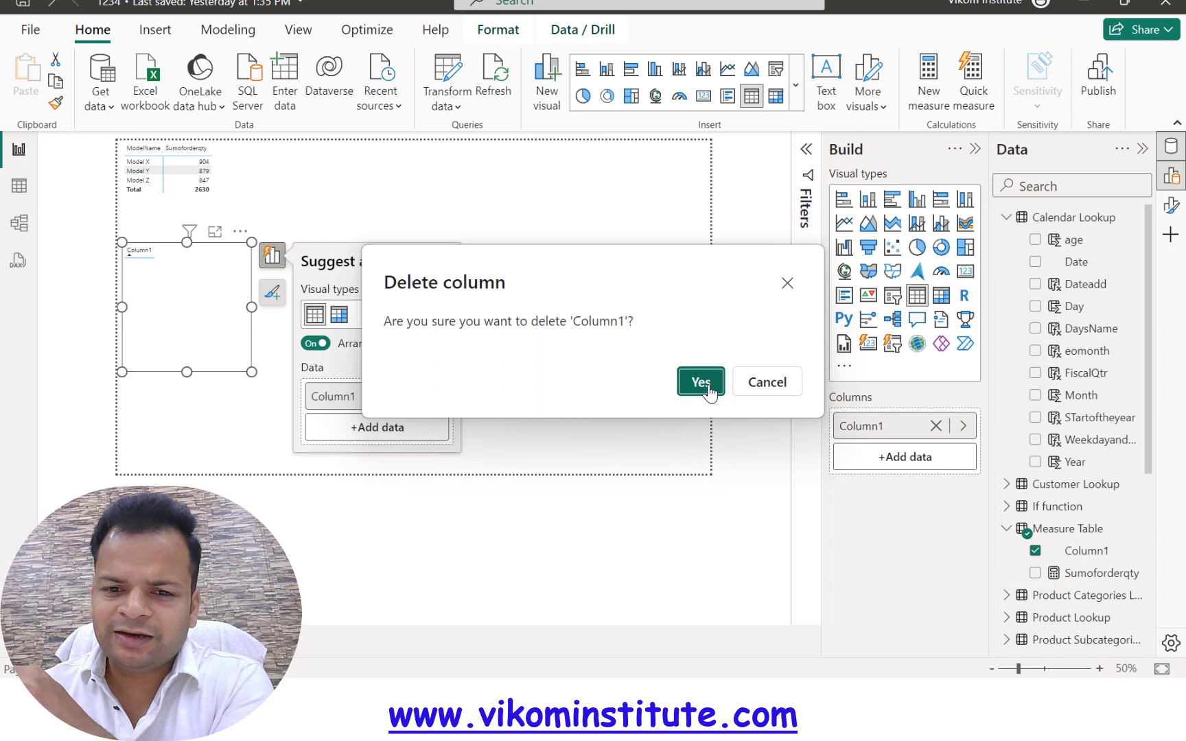
click(707, 388)
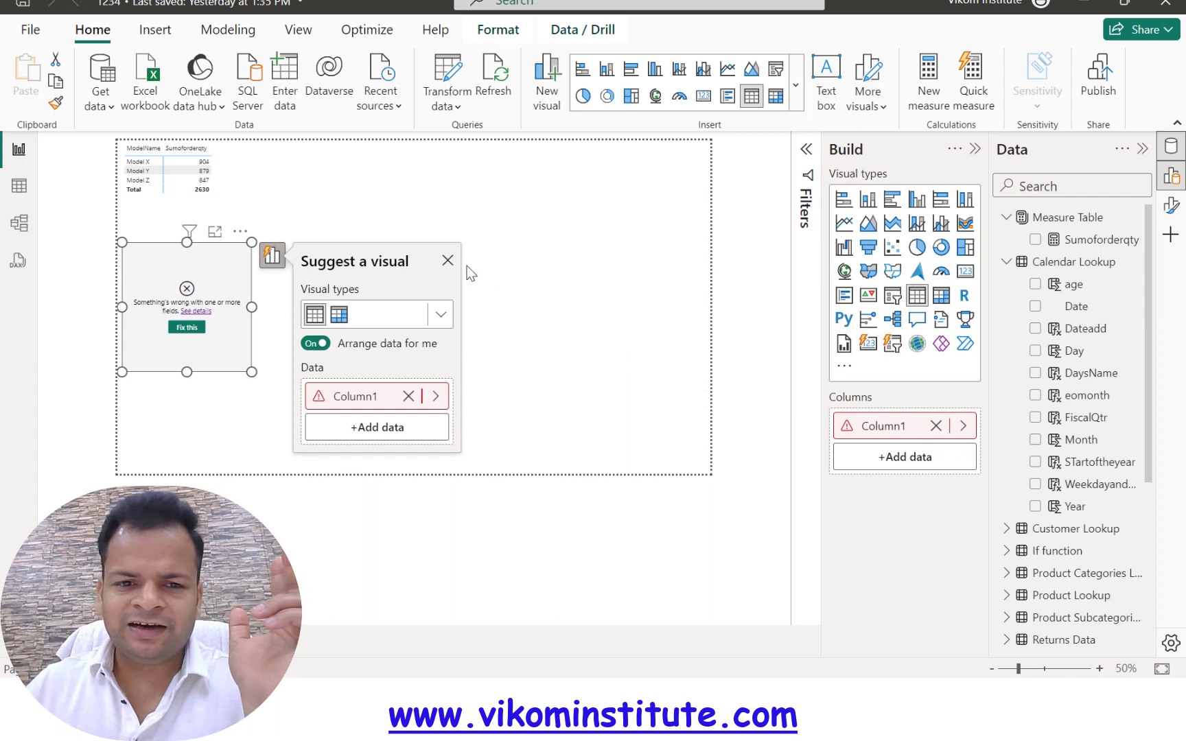
click(448, 261)
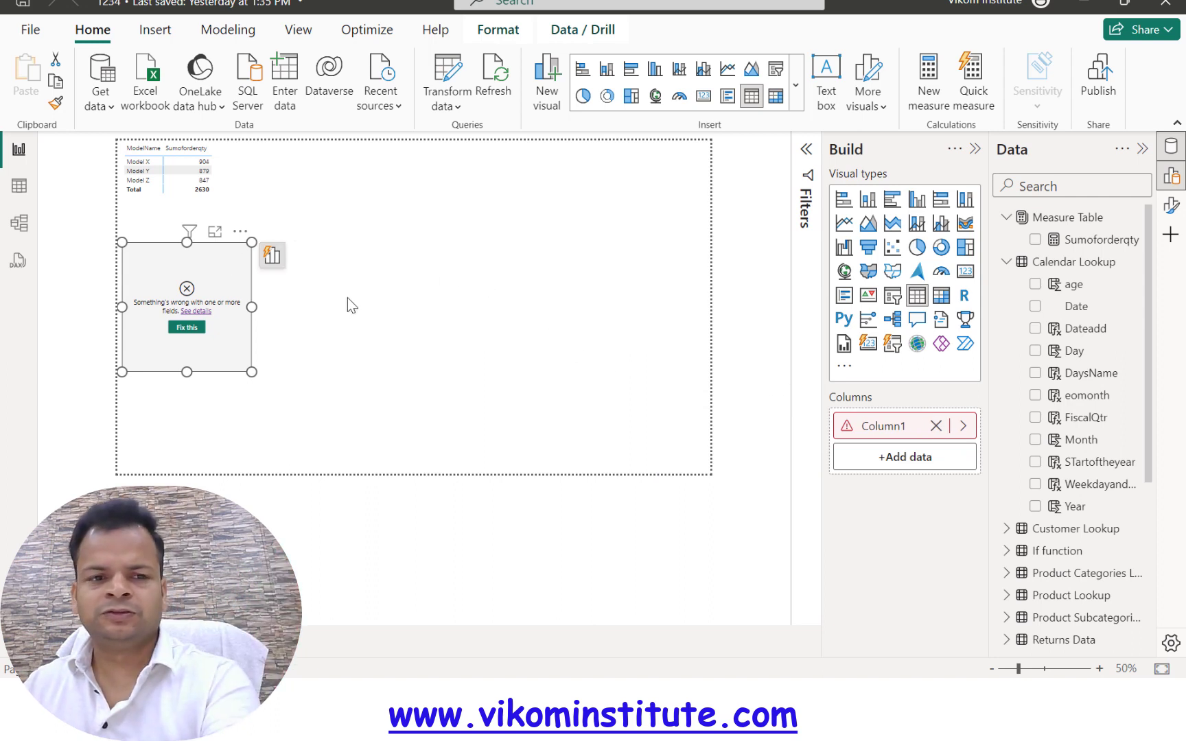
key(Delete)
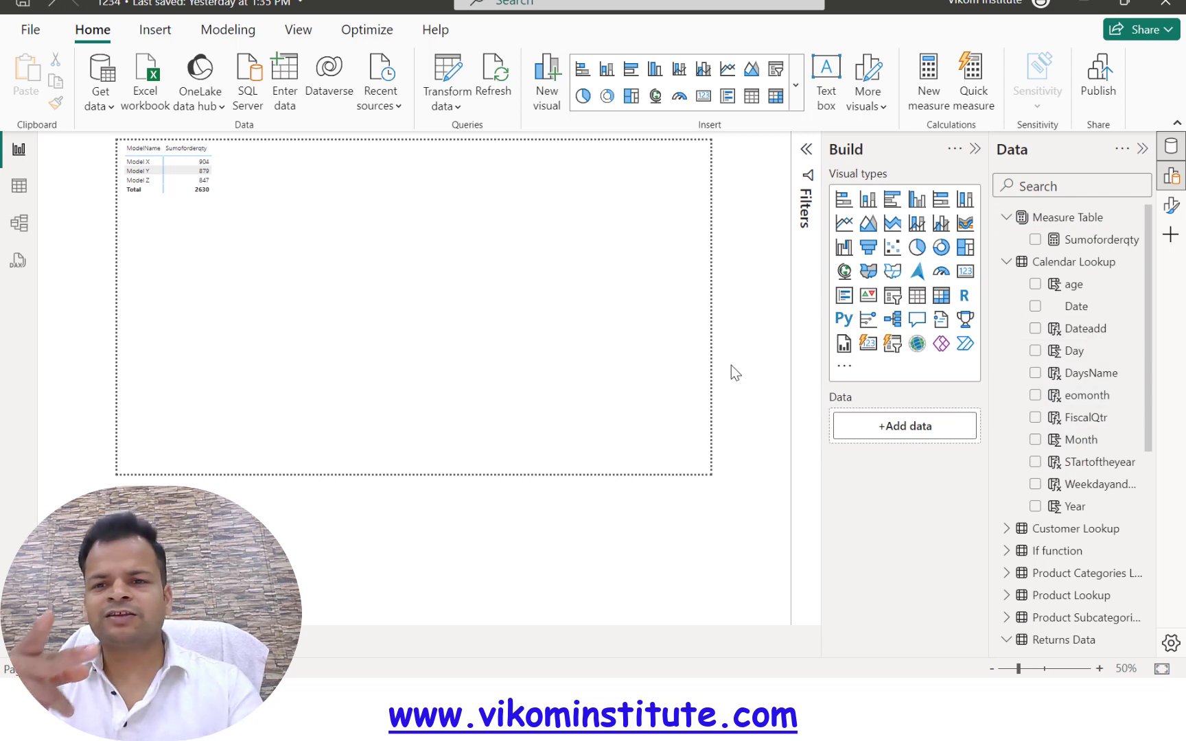
- Create a measure in Measure Table named Distinct COunt and begin its formula with the DISTINCTCOUNT function
click(1071, 218)
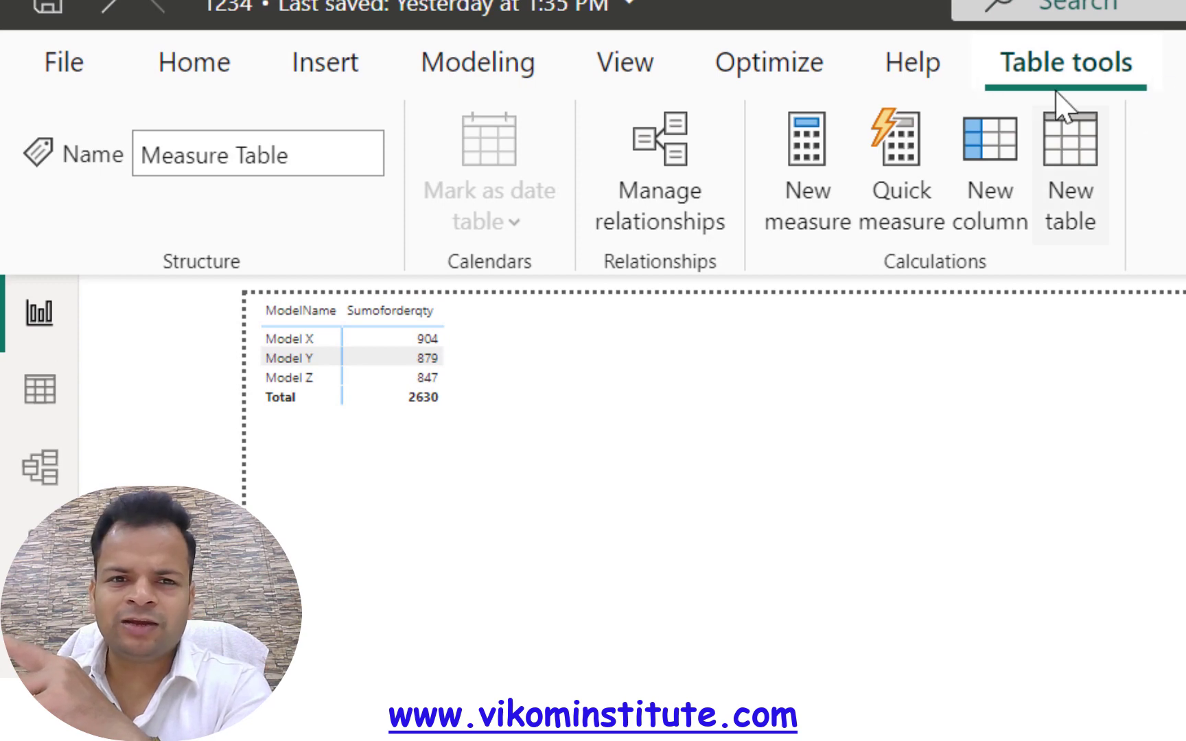
click(194, 62)
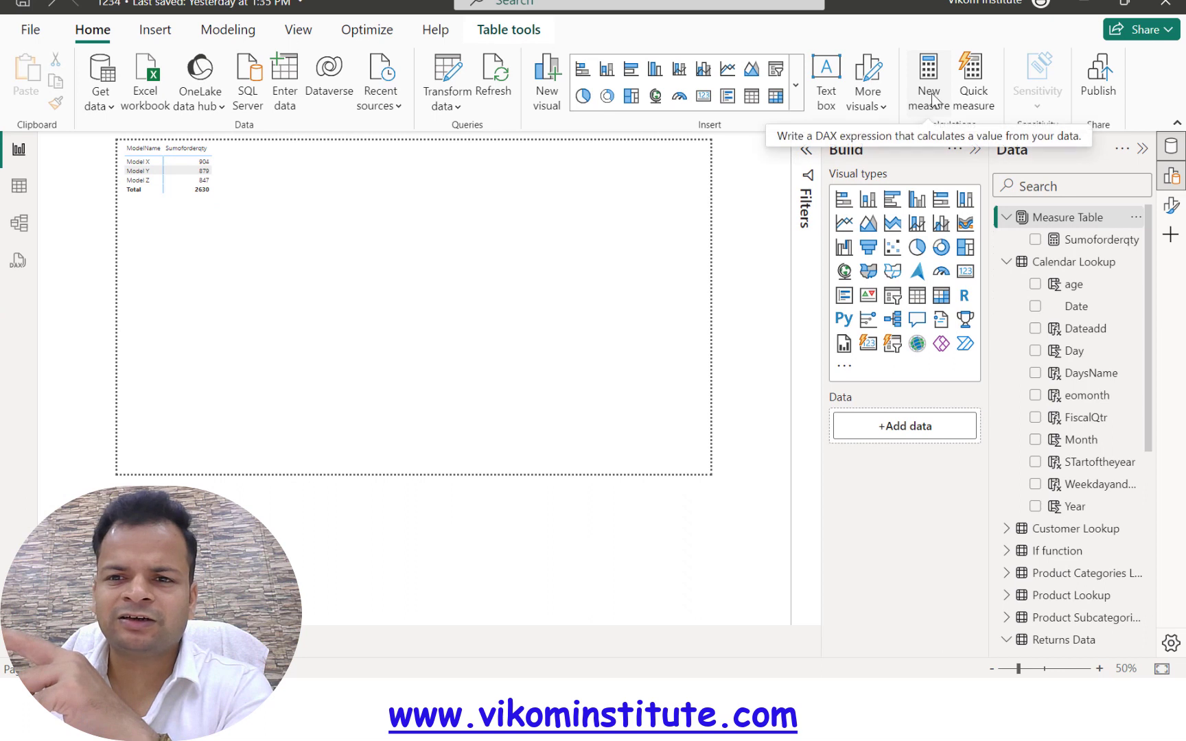
click(933, 101)
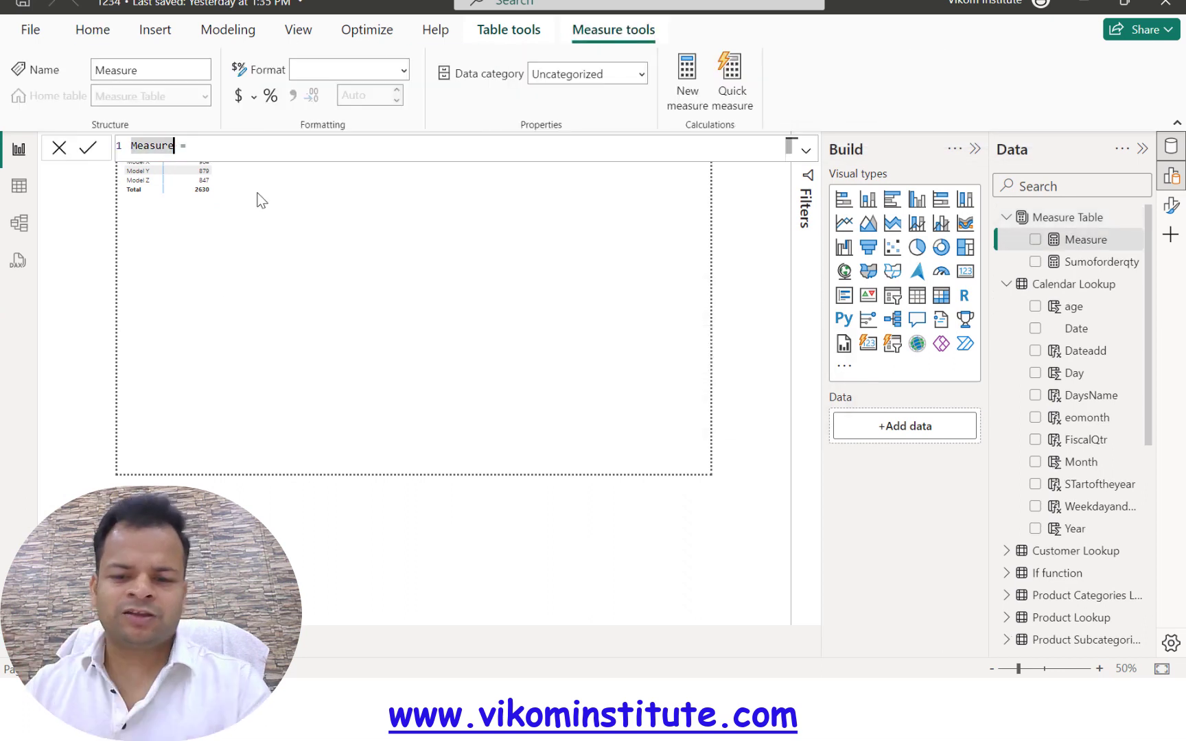
text(Distinct Count)
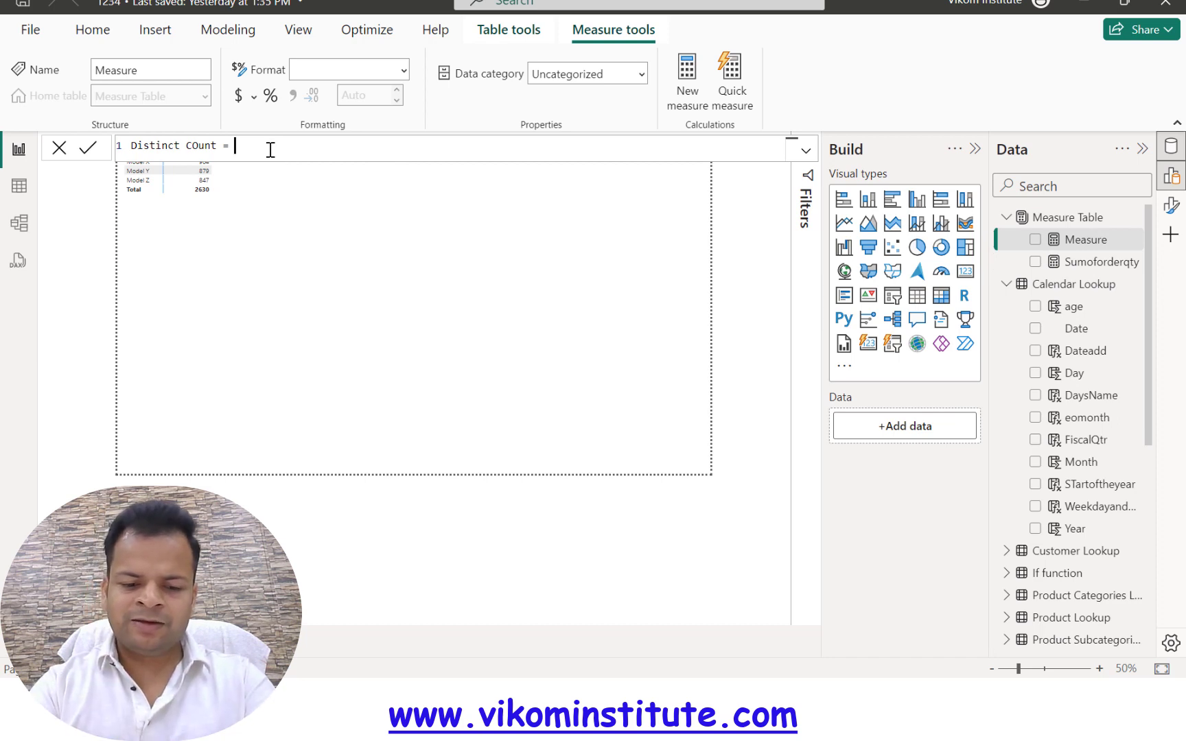
text(dis)
key(Down)
key(Down)
key(Tab)
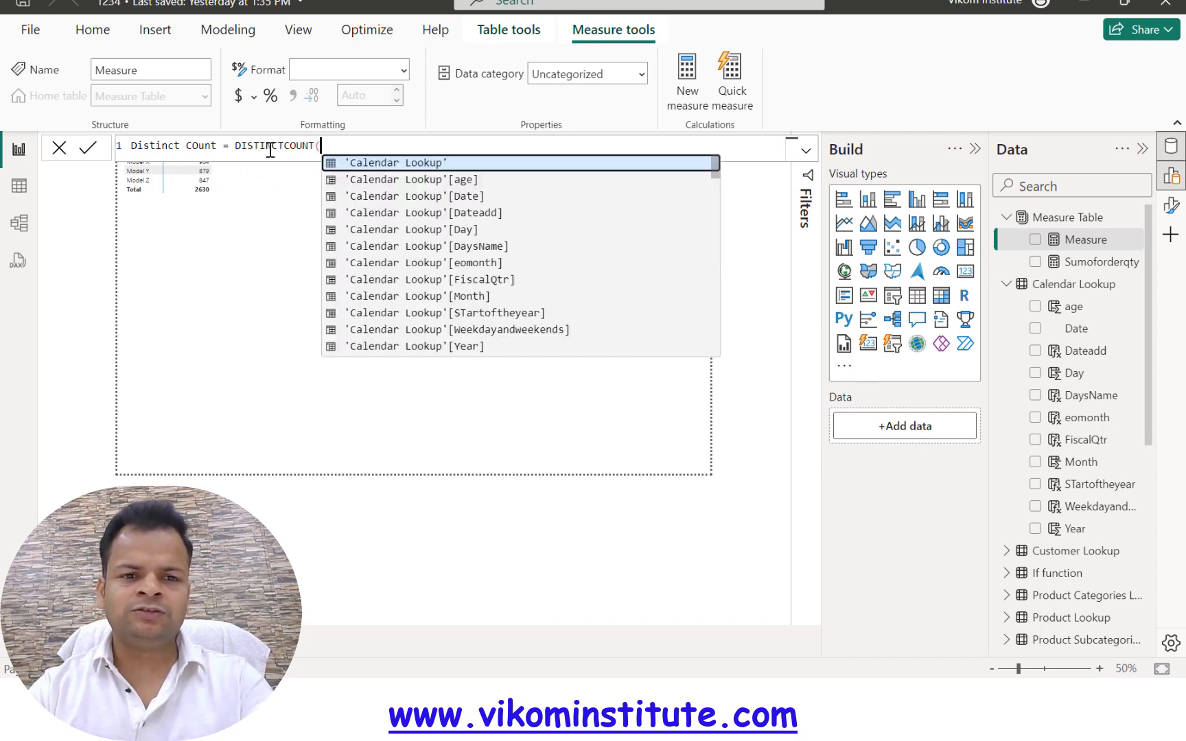
- Complete the Distinct COunt formula with the CustomerKey column of Sales Data 2020 and commit the measure
text(cu)
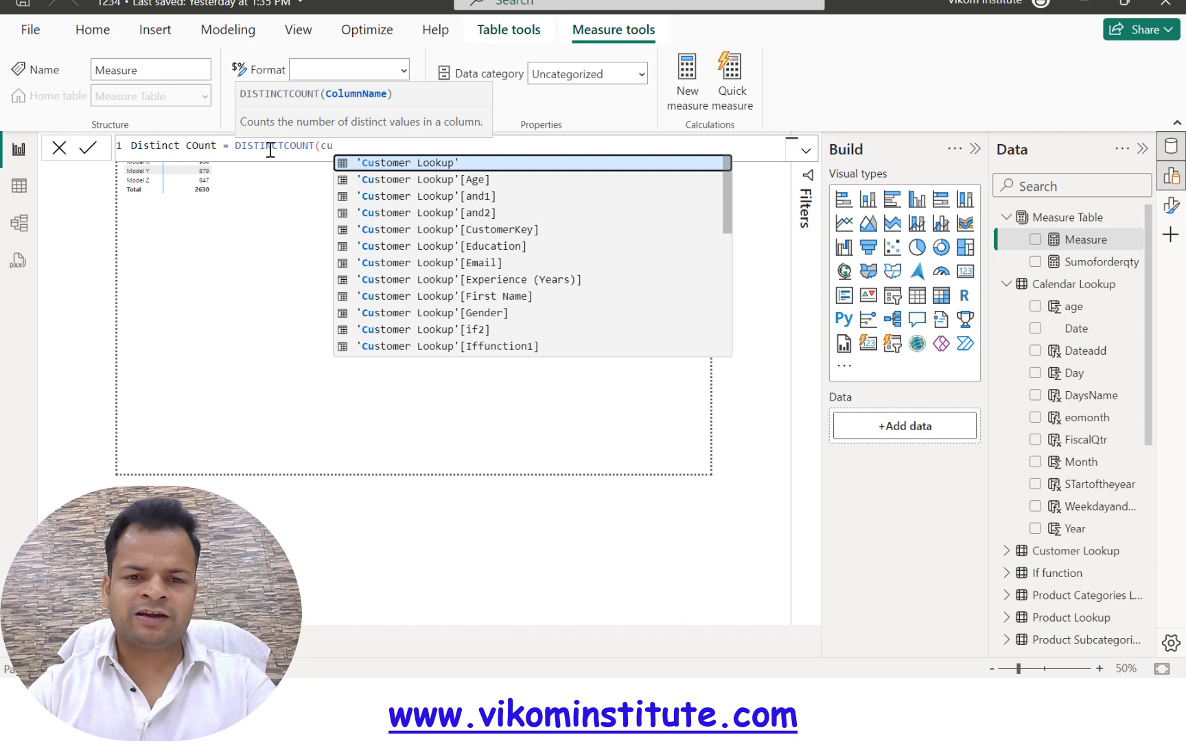
text(st)
key(Down)
key(Down)
key(Down)
key(Down)
key(Down)
key(Down)
key(Down)
key(Down)
key(Down)
key(Down)
key(Down)
key(Down)
key(Down)
key(Down)
key(Down)
key(Down)
key(Down)
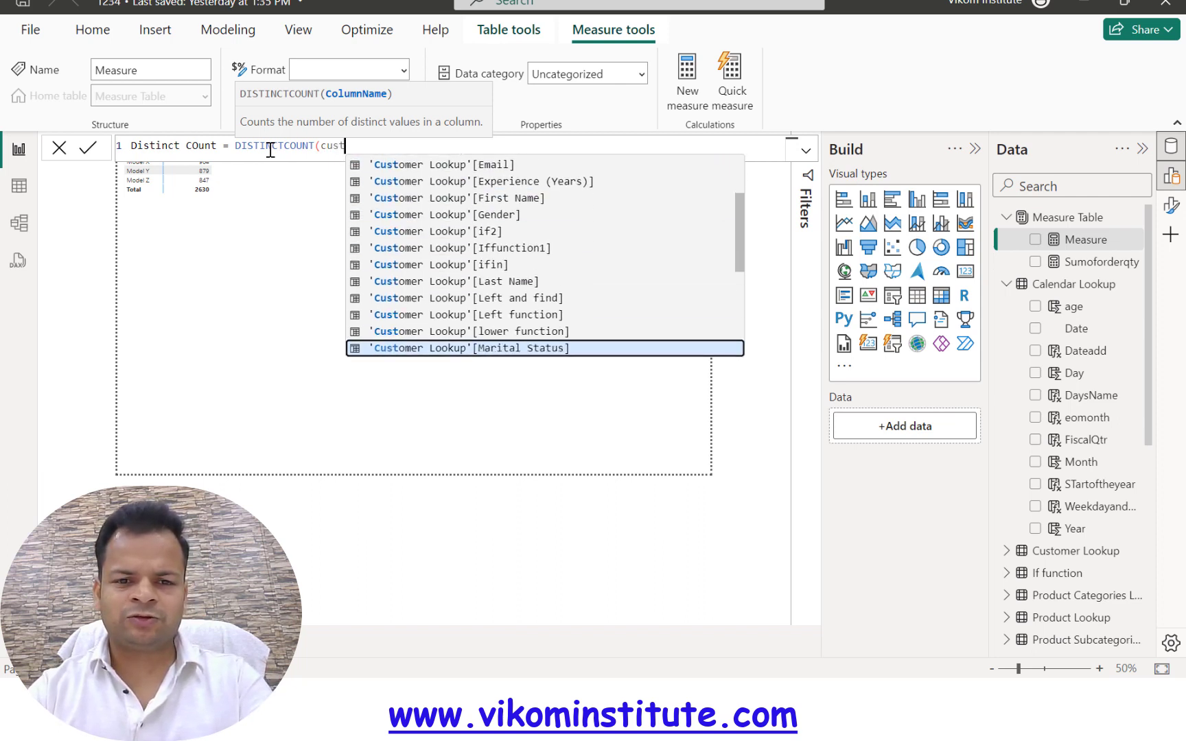
key(Down)
key(Down)
key(Down)
key(Down)
key(Down)
key(Down)
key(Down)
key(Down)
key(Down)
key(Down)
key(Down)
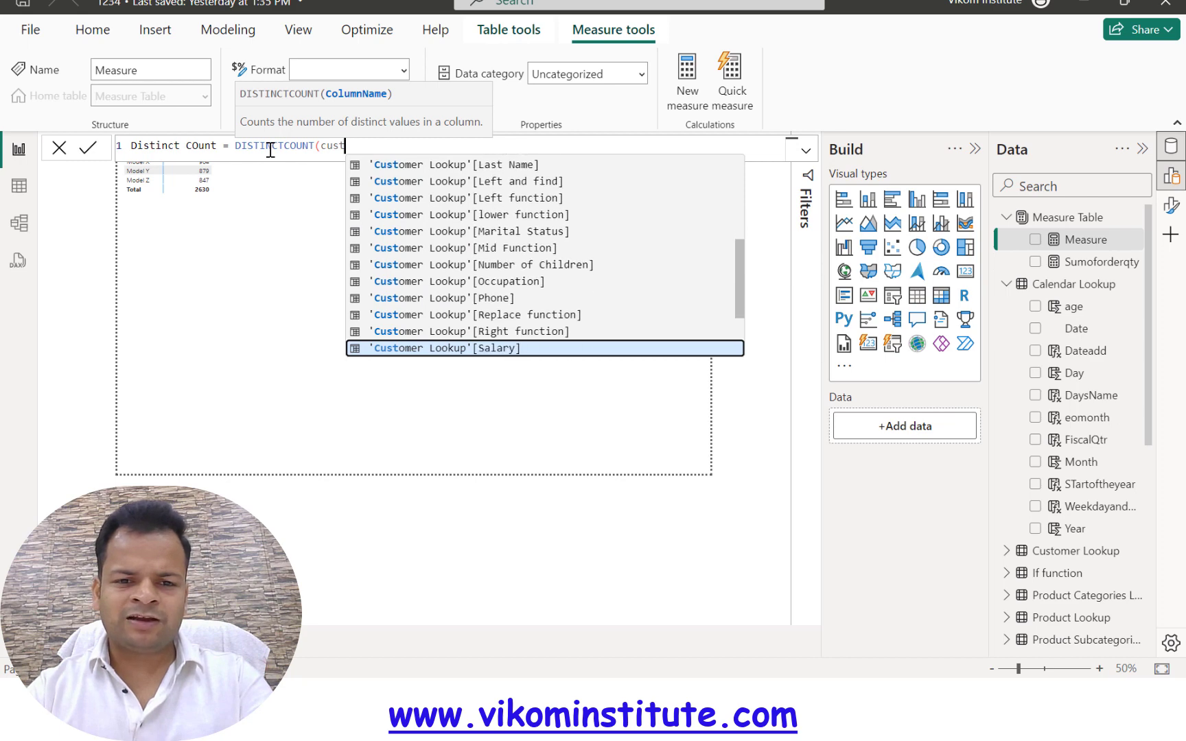
key(Down)
key(Up)
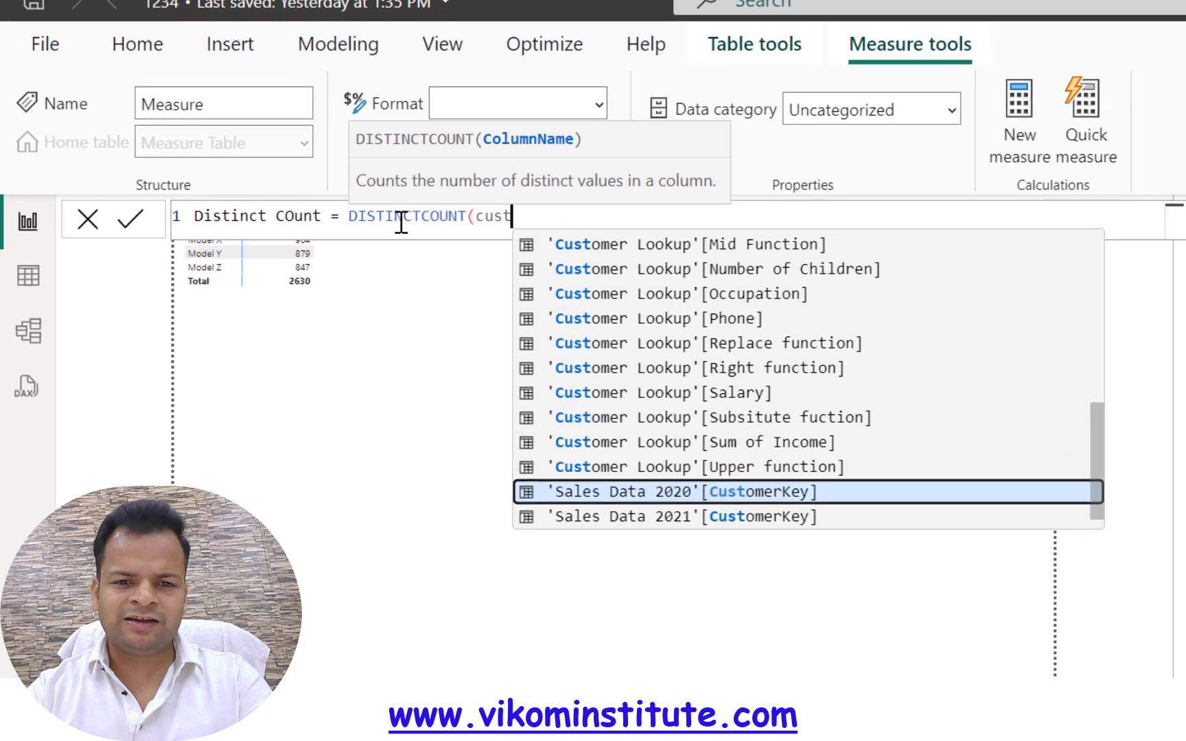
key(Tab)
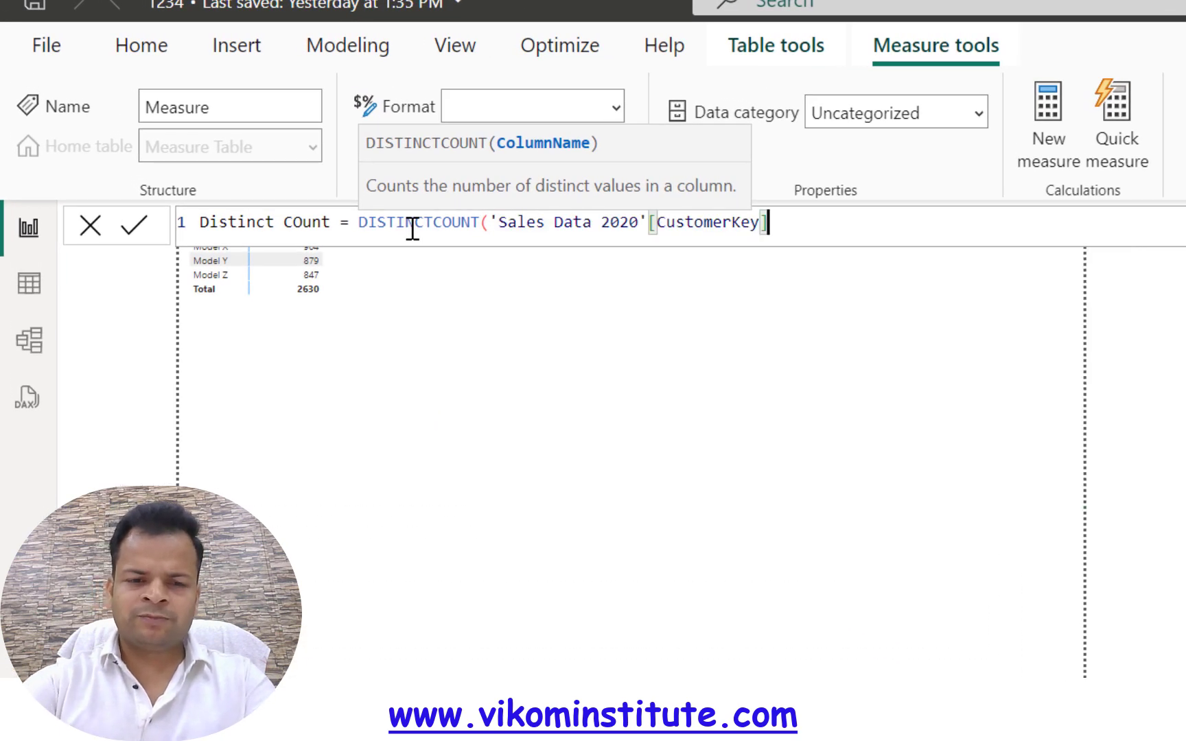
text())
click(512, 403)
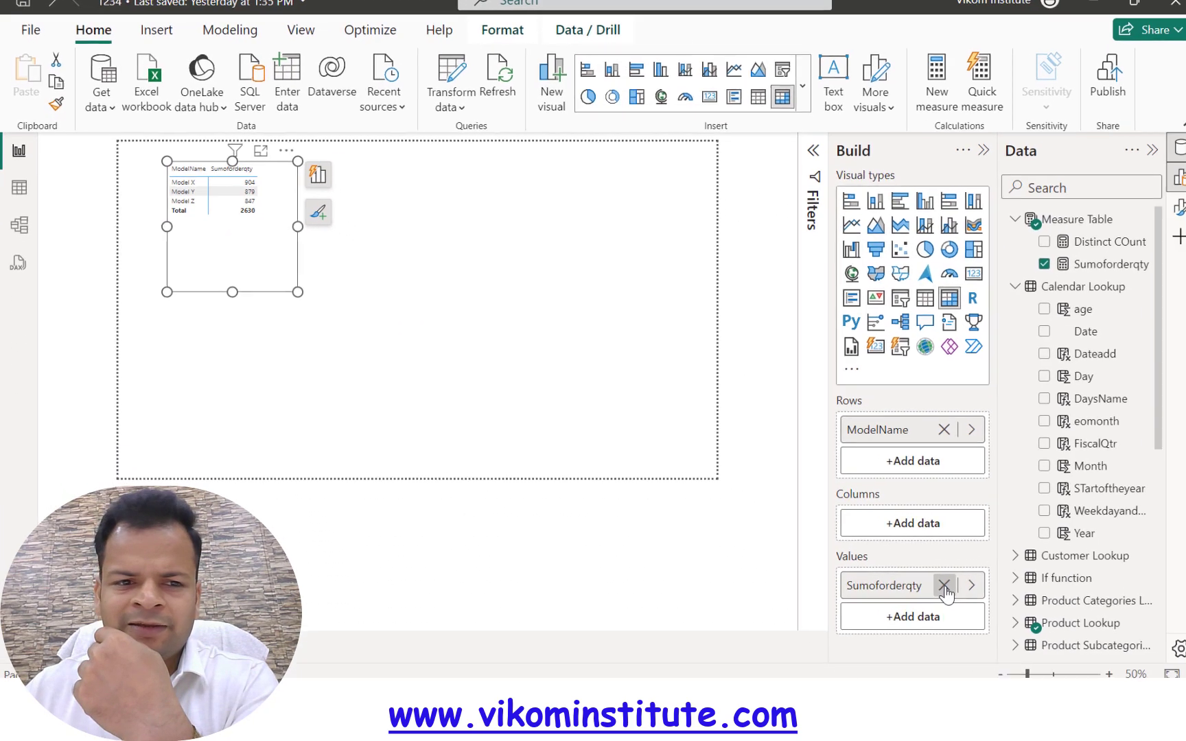
- Replace Sumoforderqty with the Distinct COunt measure in the values of the ModelName matrix
click(944, 585)
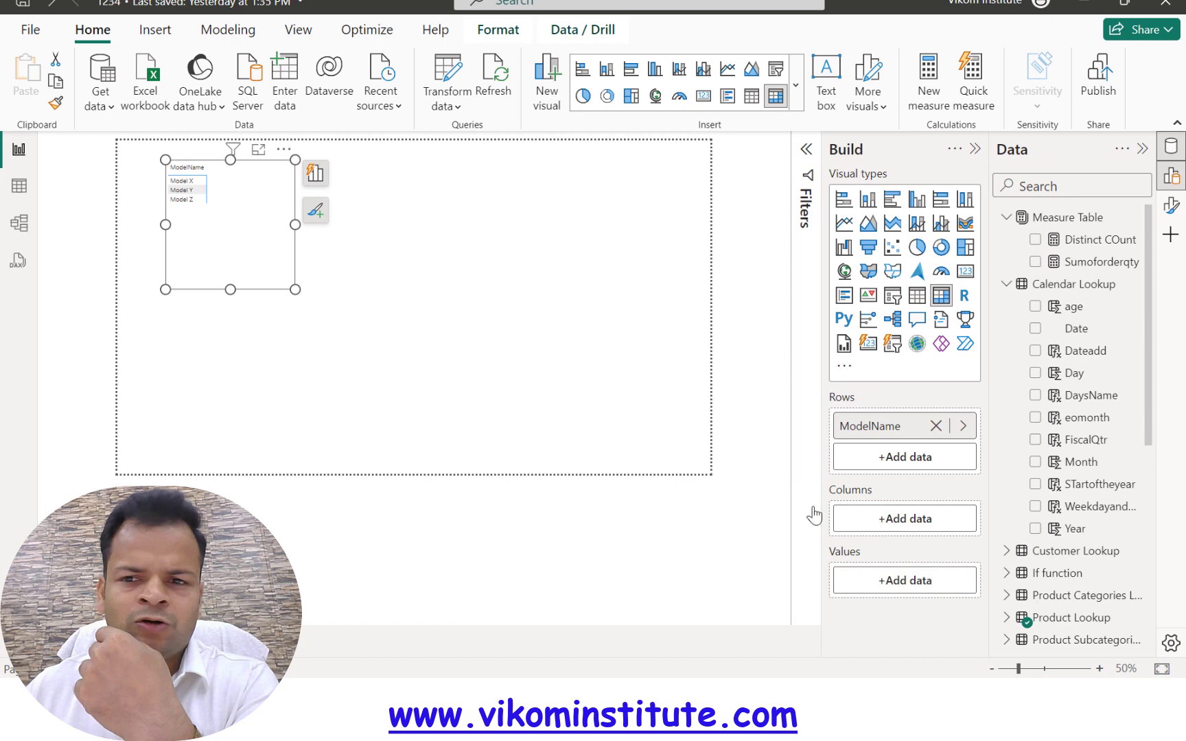
click(1035, 239)
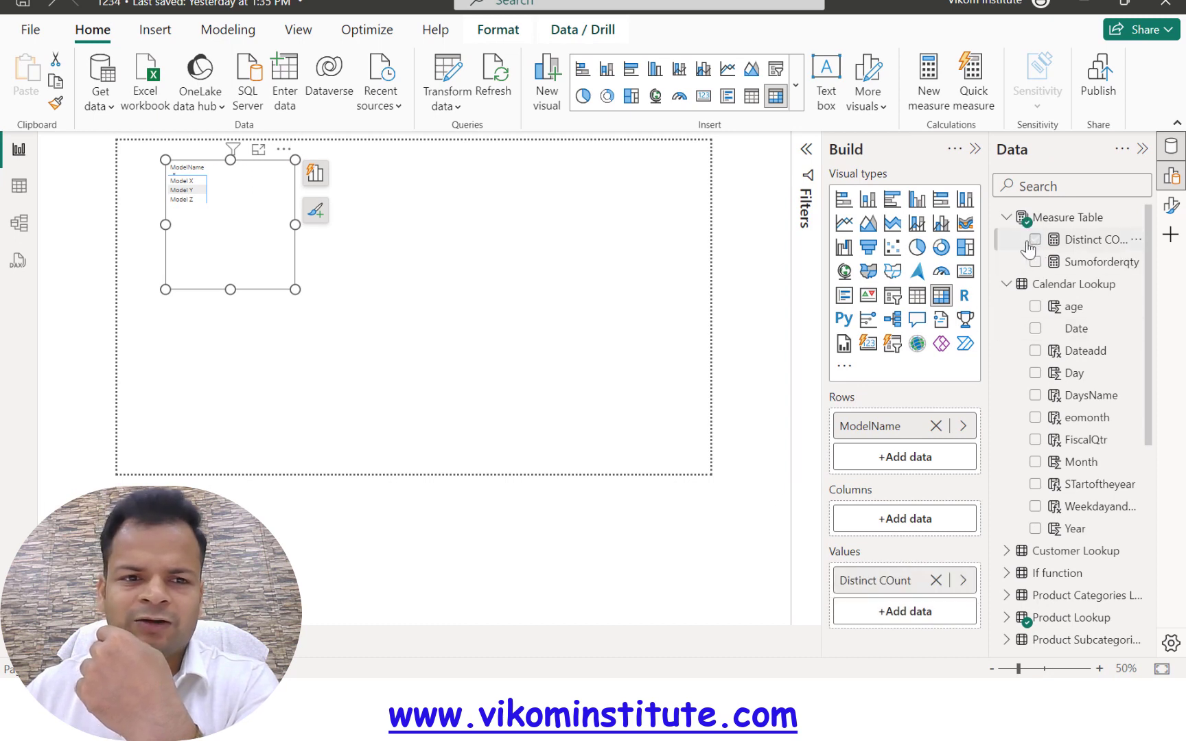
click(315, 173)
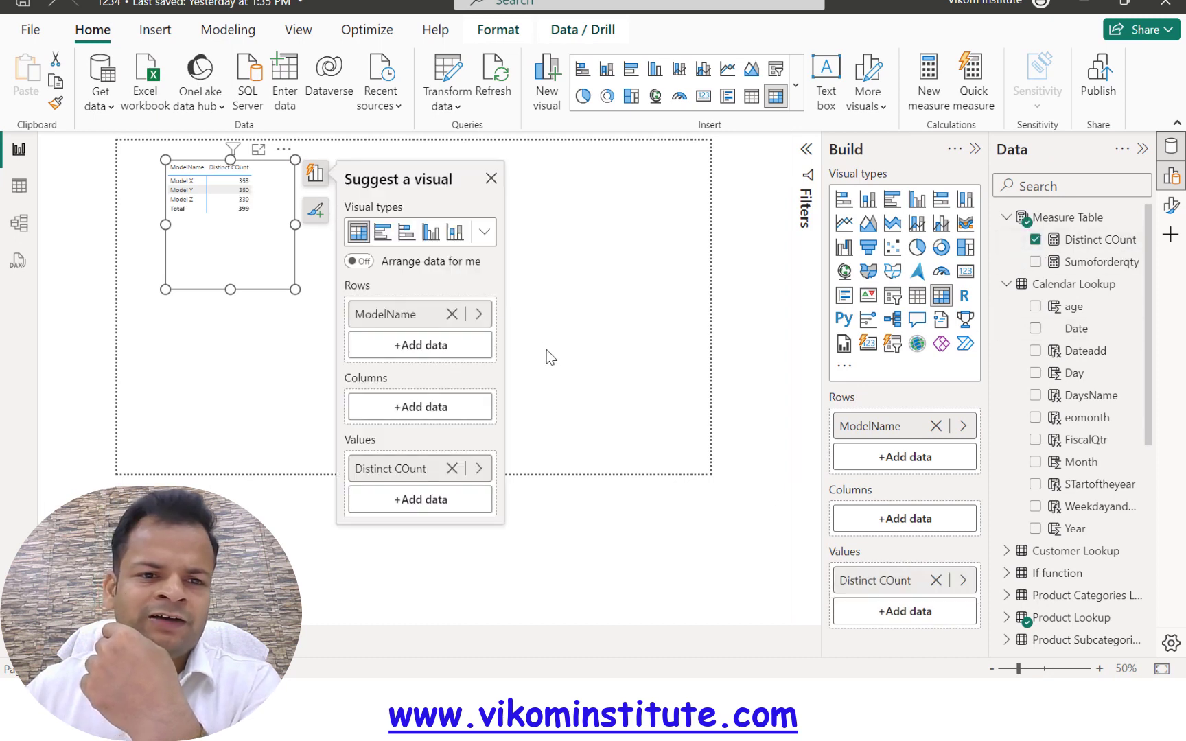
click(318, 293)
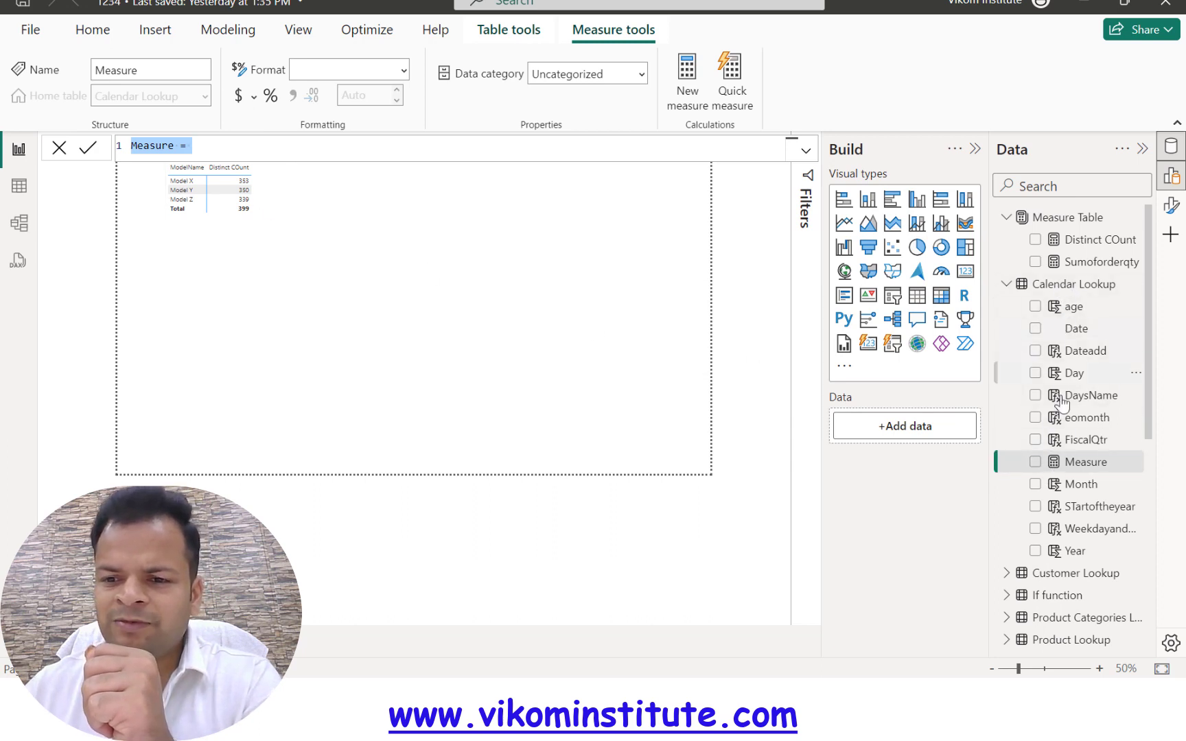
- Name the new measure in Calendar Lookup % of return in its formula
click(1069, 468)
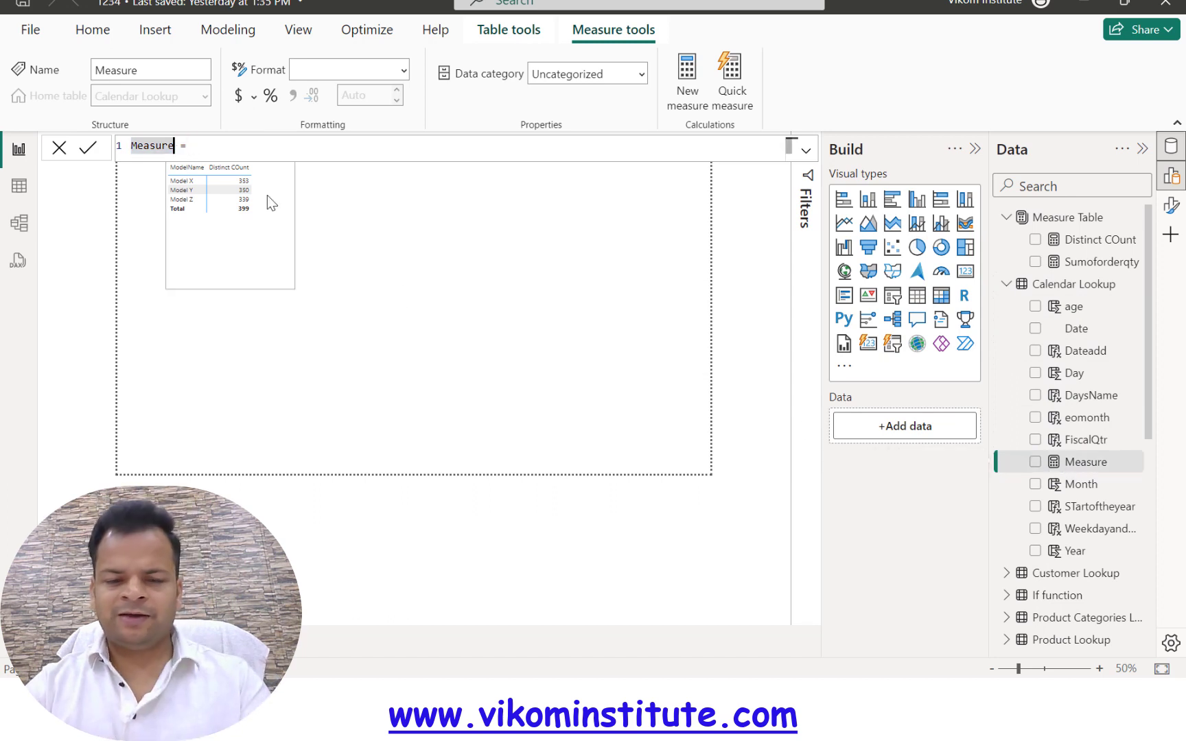
key(shift+Home)
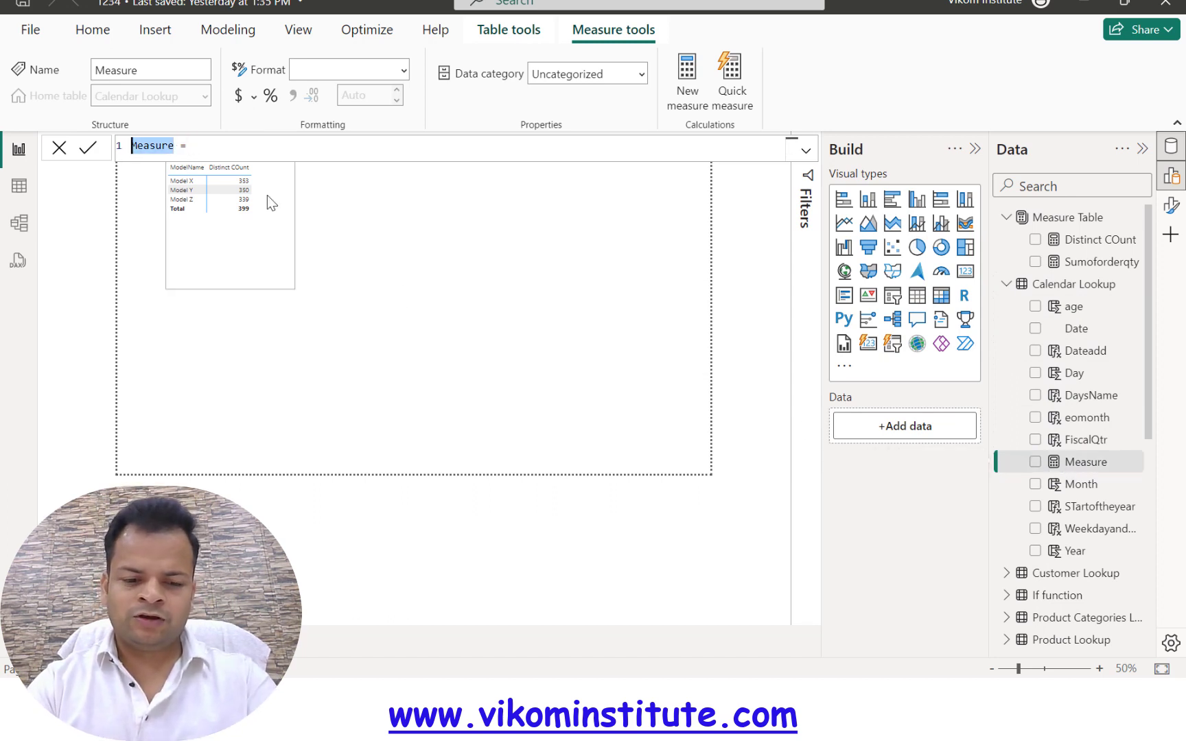
text(% of return)
key(End)
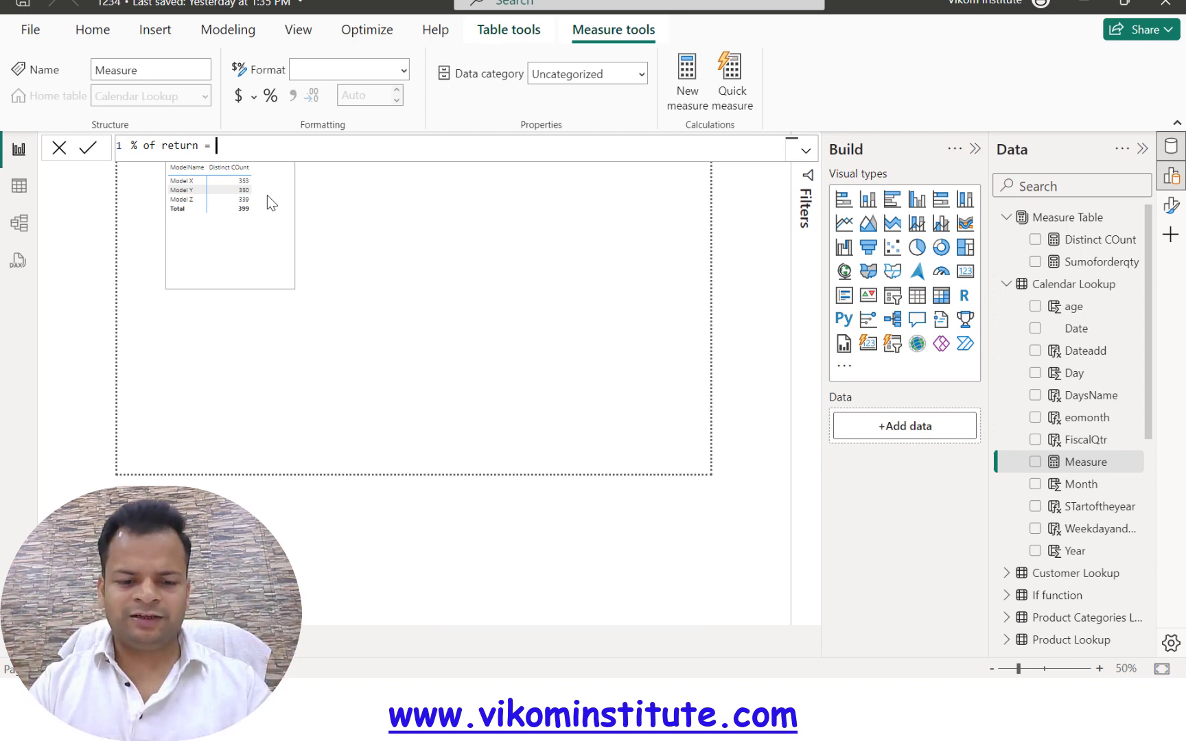
- Enter the sum of the ReturnQuantity column from Returns Data as the numerator of the % of return formula
text(su)
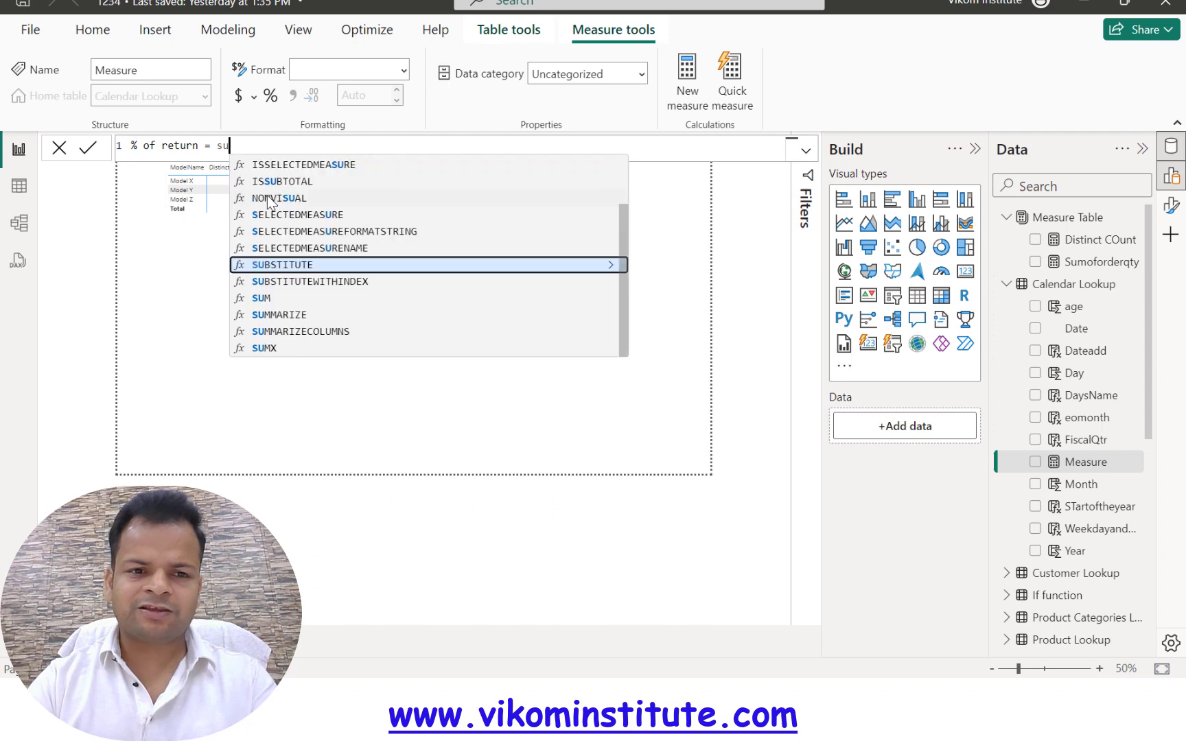
text(m)
key(Tab)
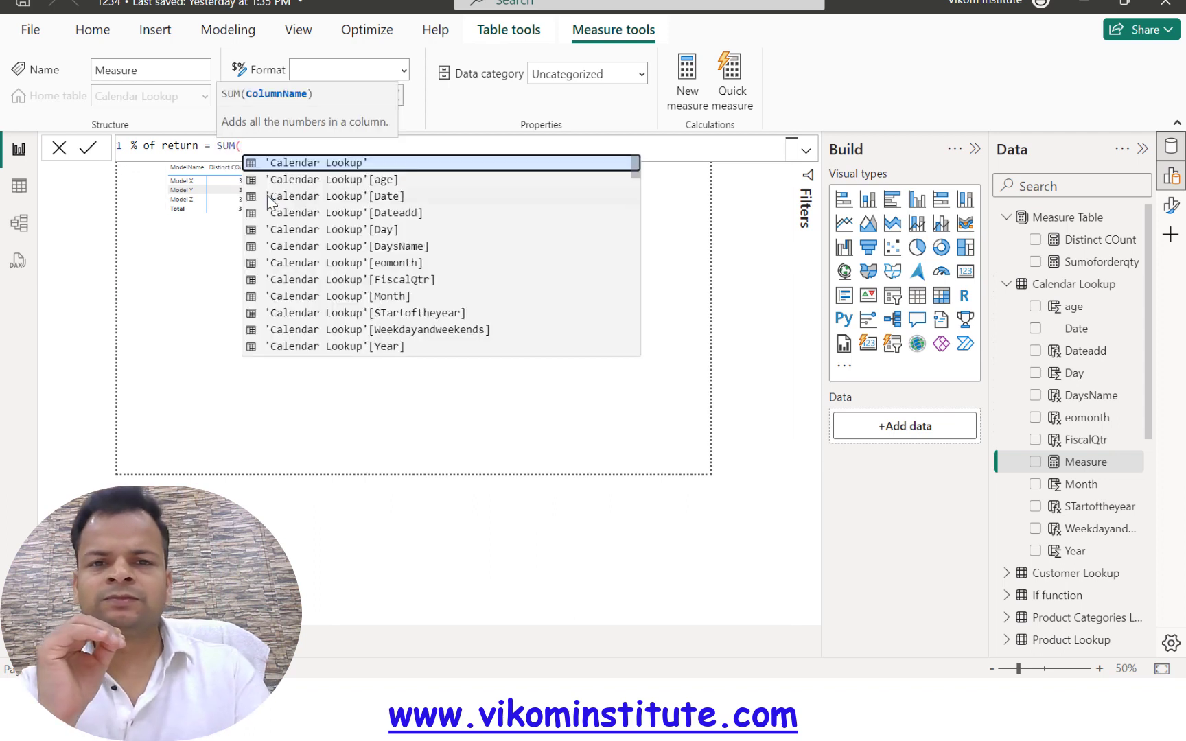
text(rt)
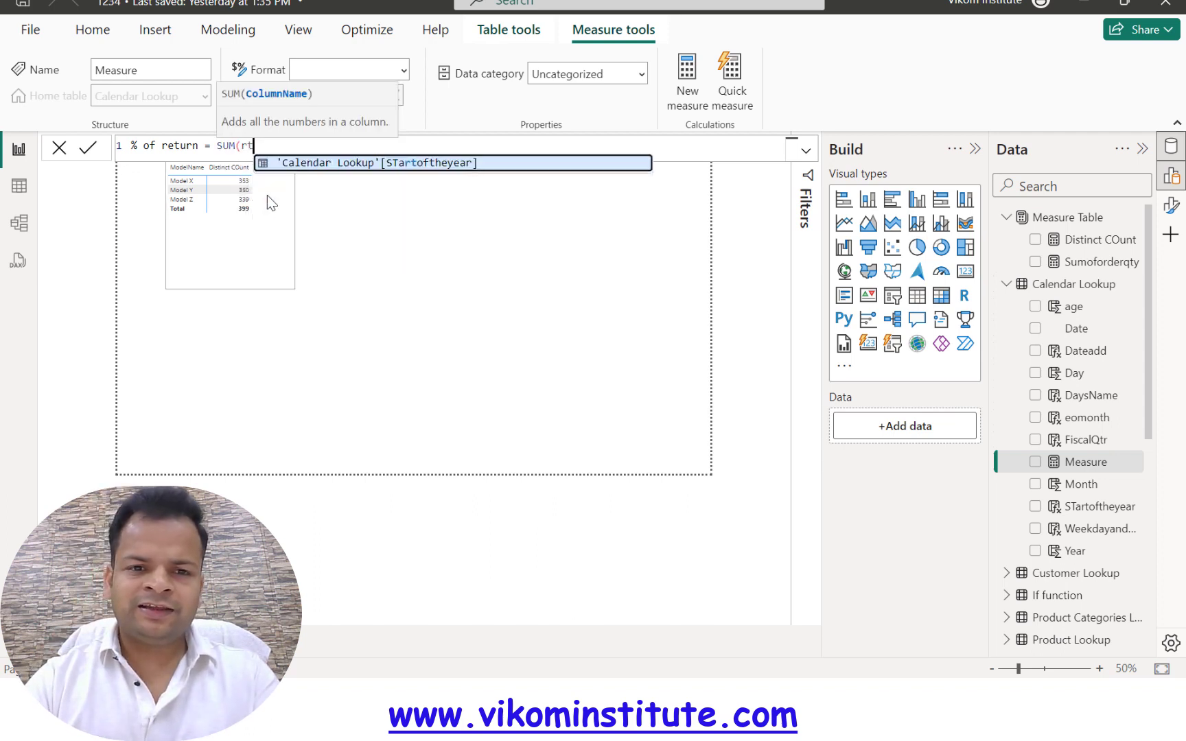
key(BackSpace)
text(et)
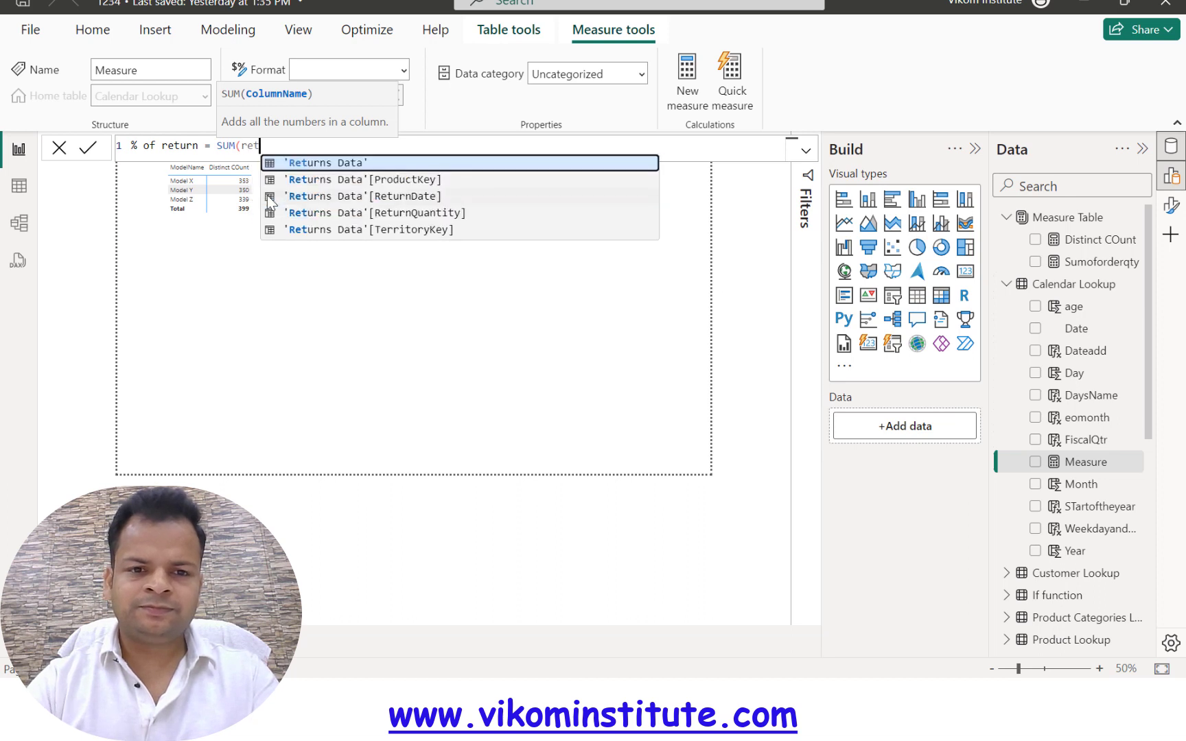
key(Down)
key(Down)
key(Down)
key(Tab)
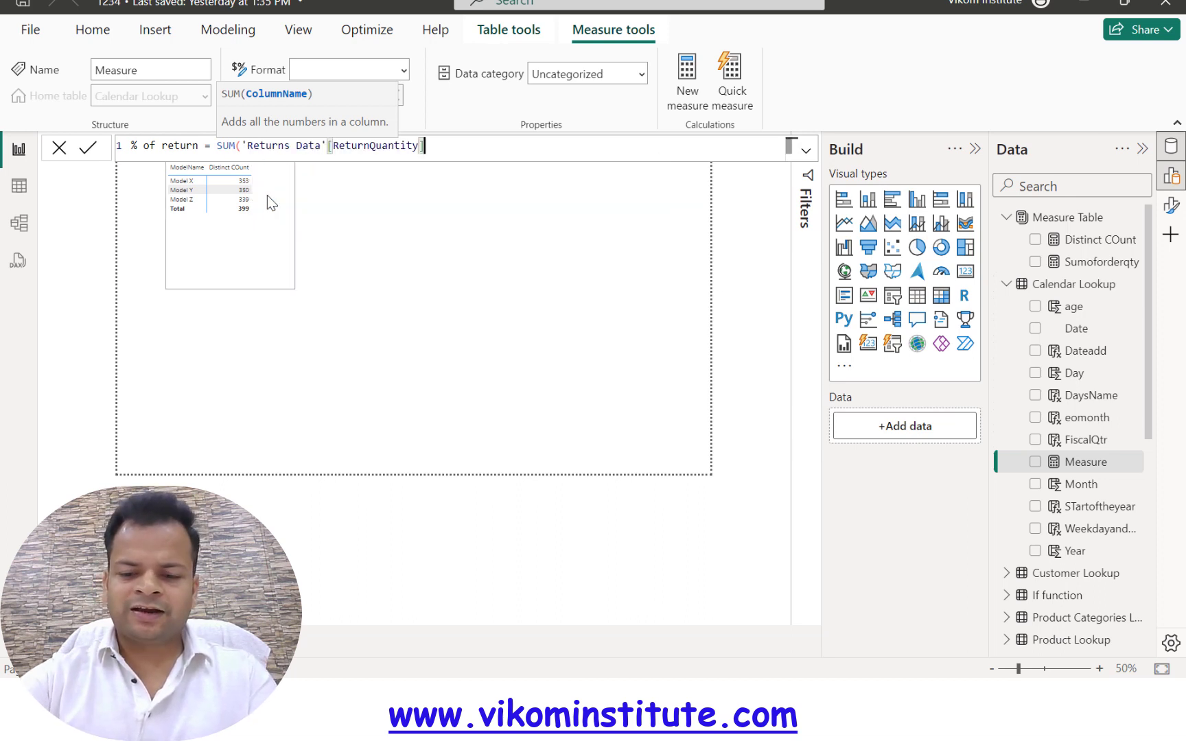
text())
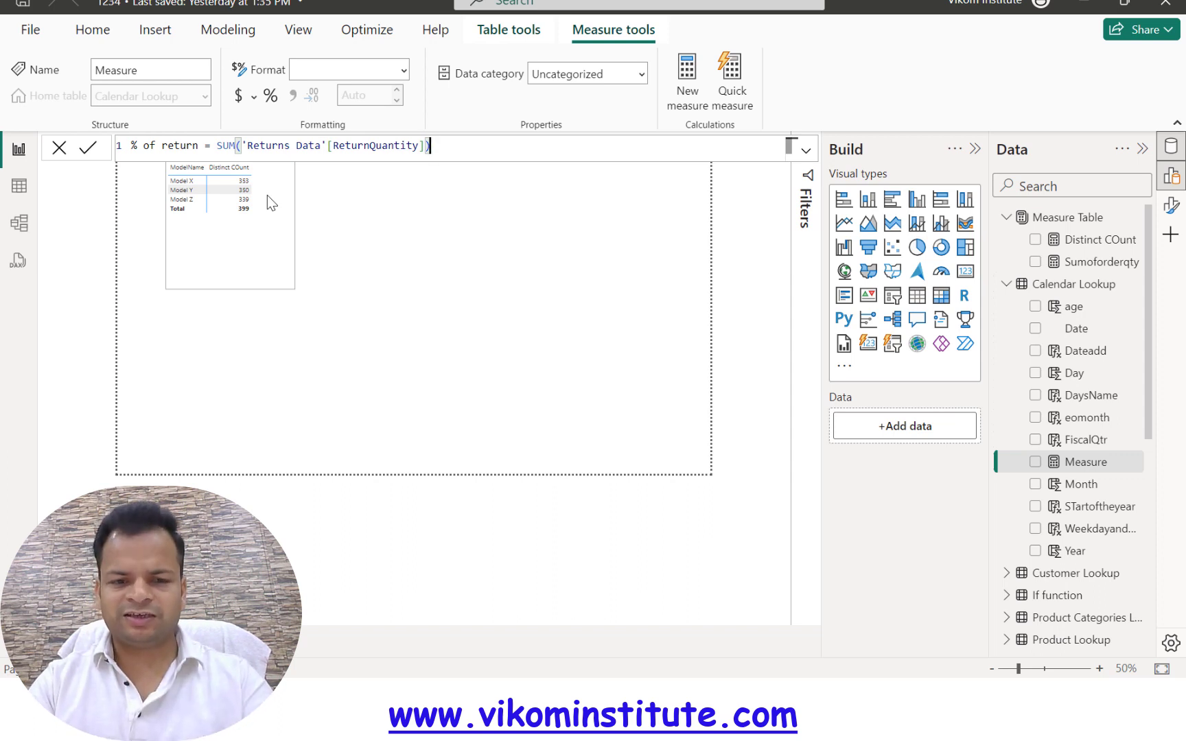
- Divide the return quantity sum by the sum of the OrderQuantity column from Sales Data 2020
text(/)
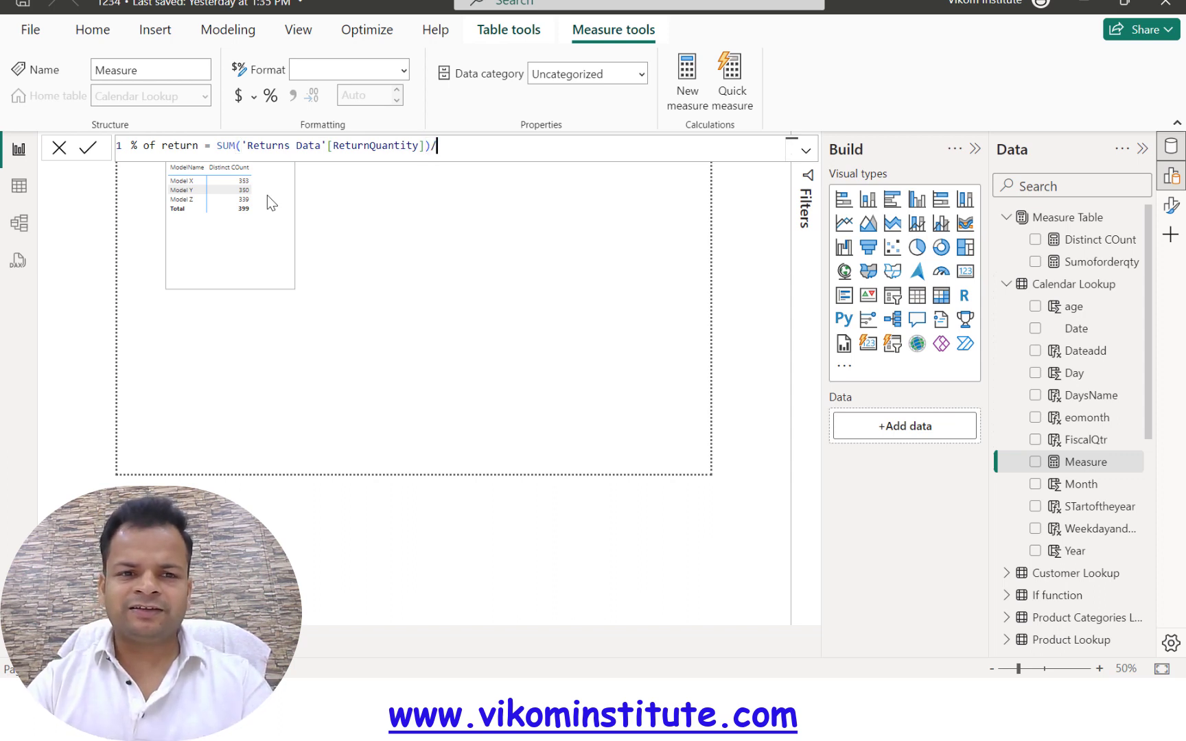
text(SUM()
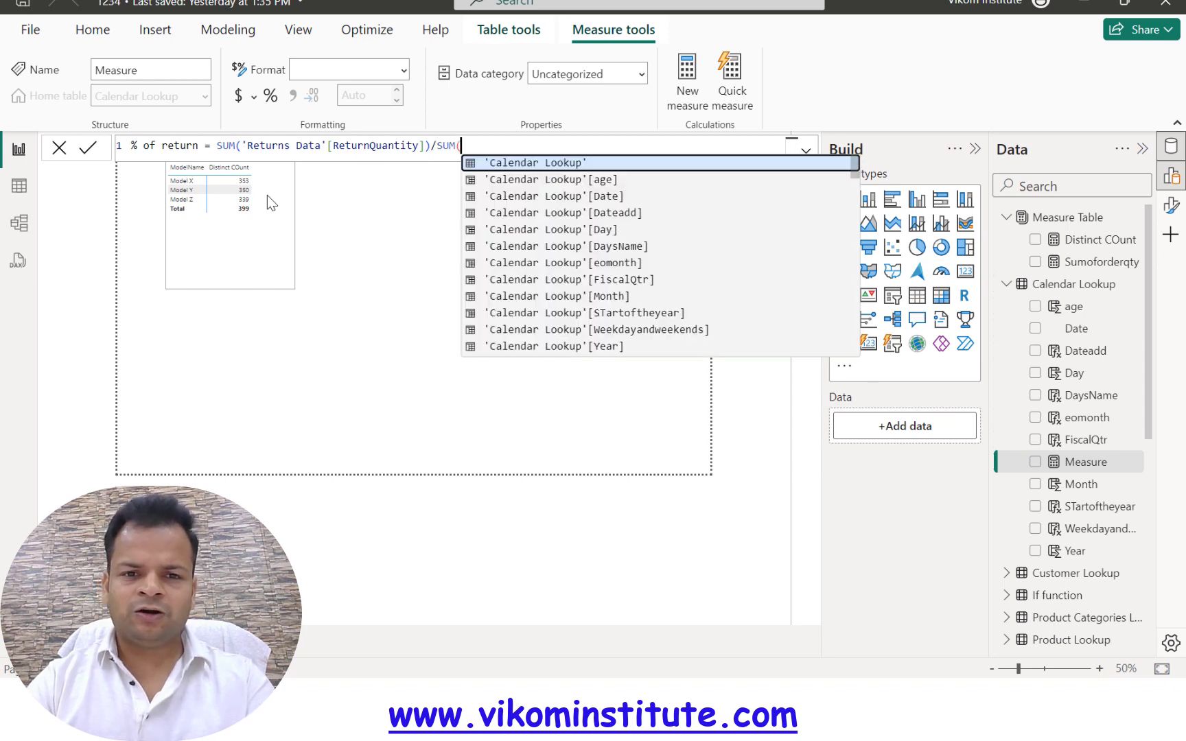
text(sale)
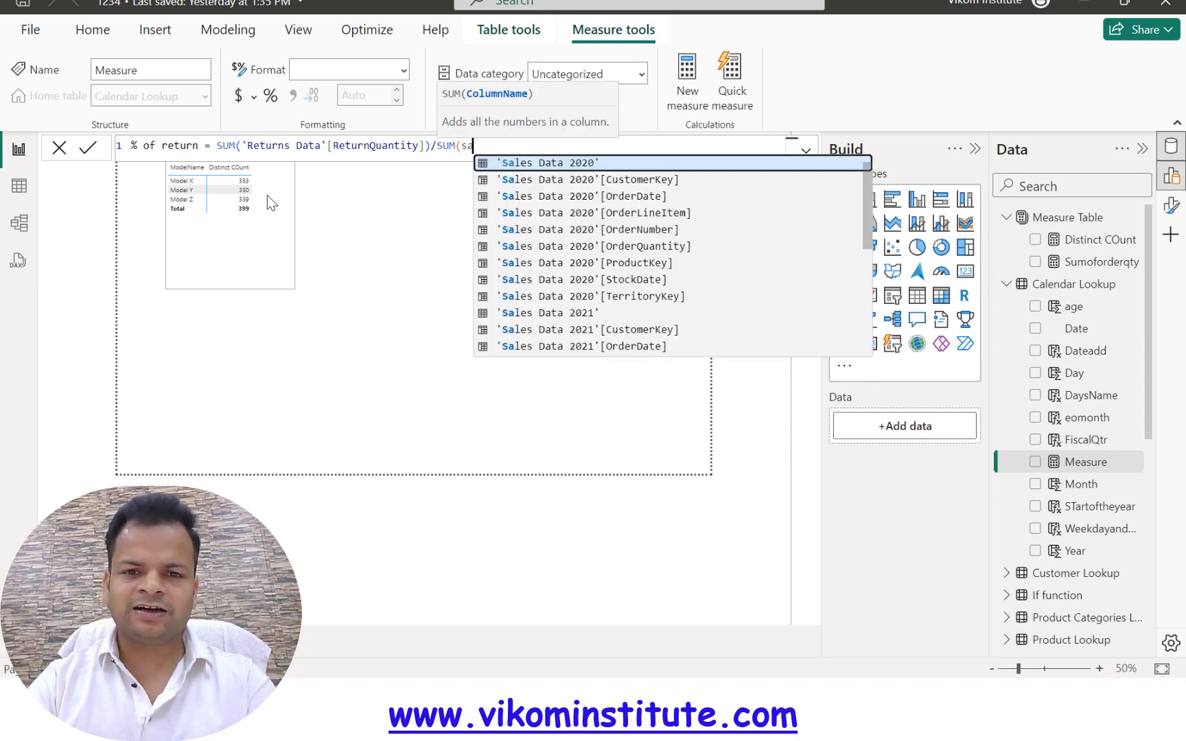
key(Down)
key(Down)
key(Down)
key(Down)
key(Down)
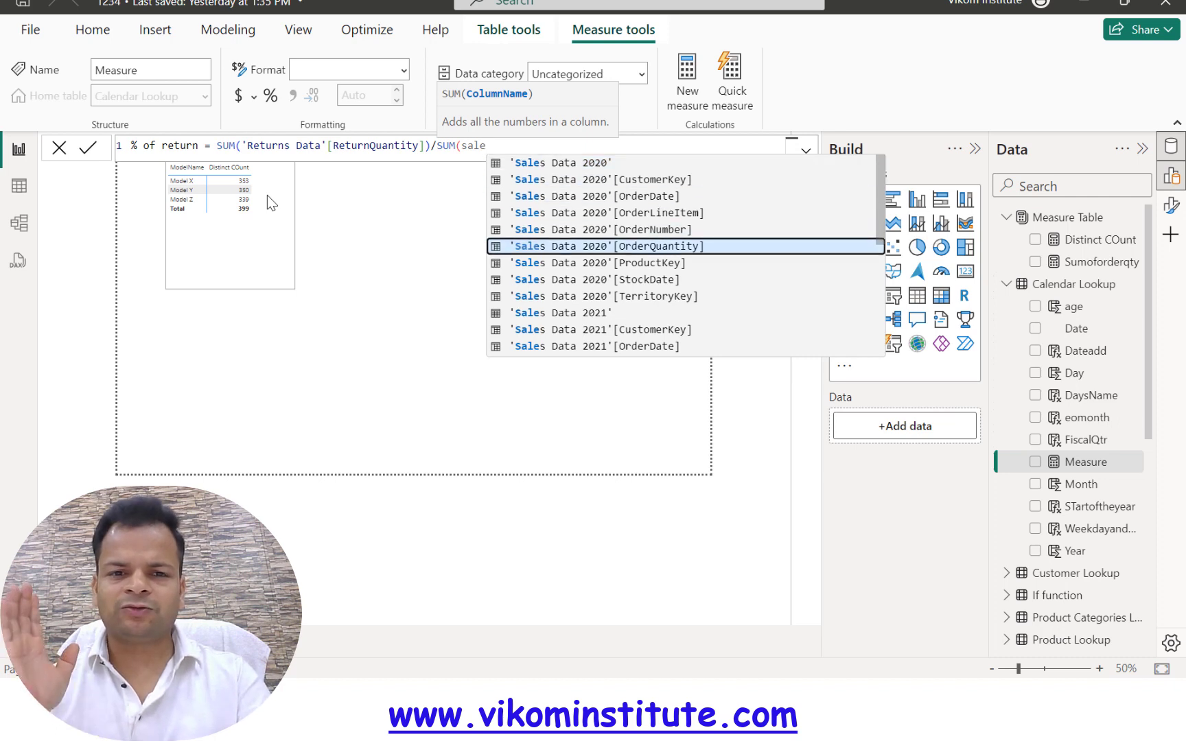
key(Tab)
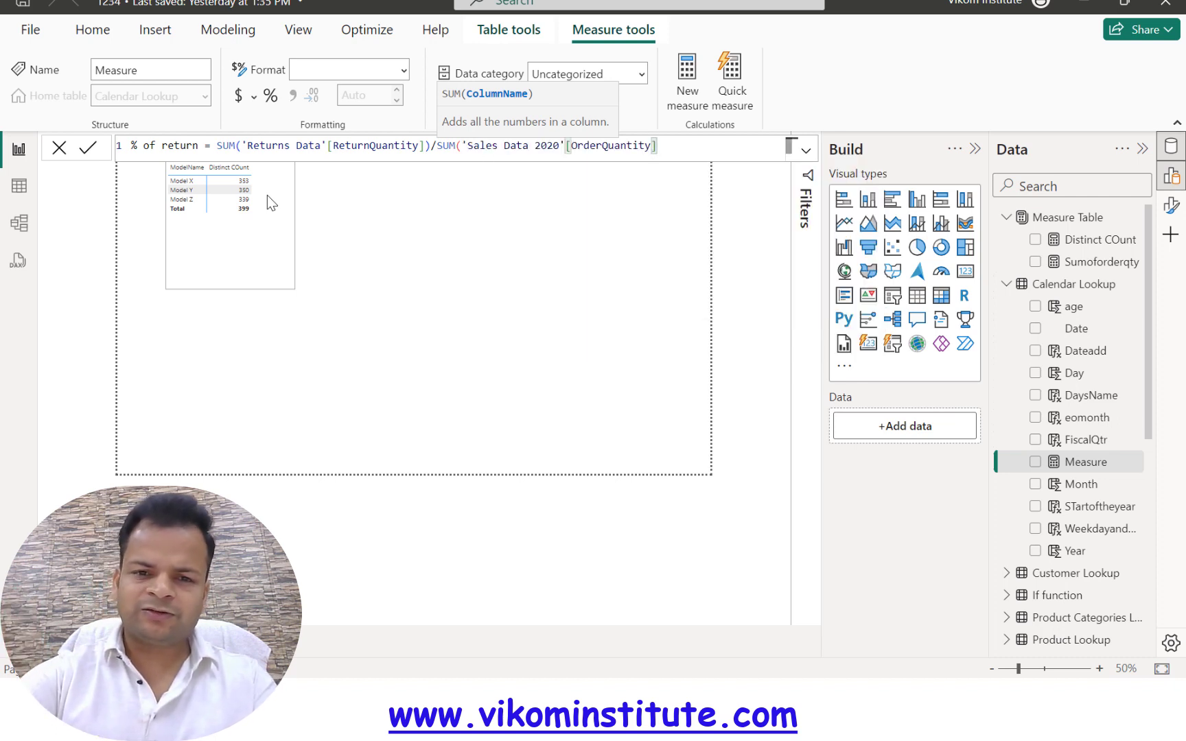
text())
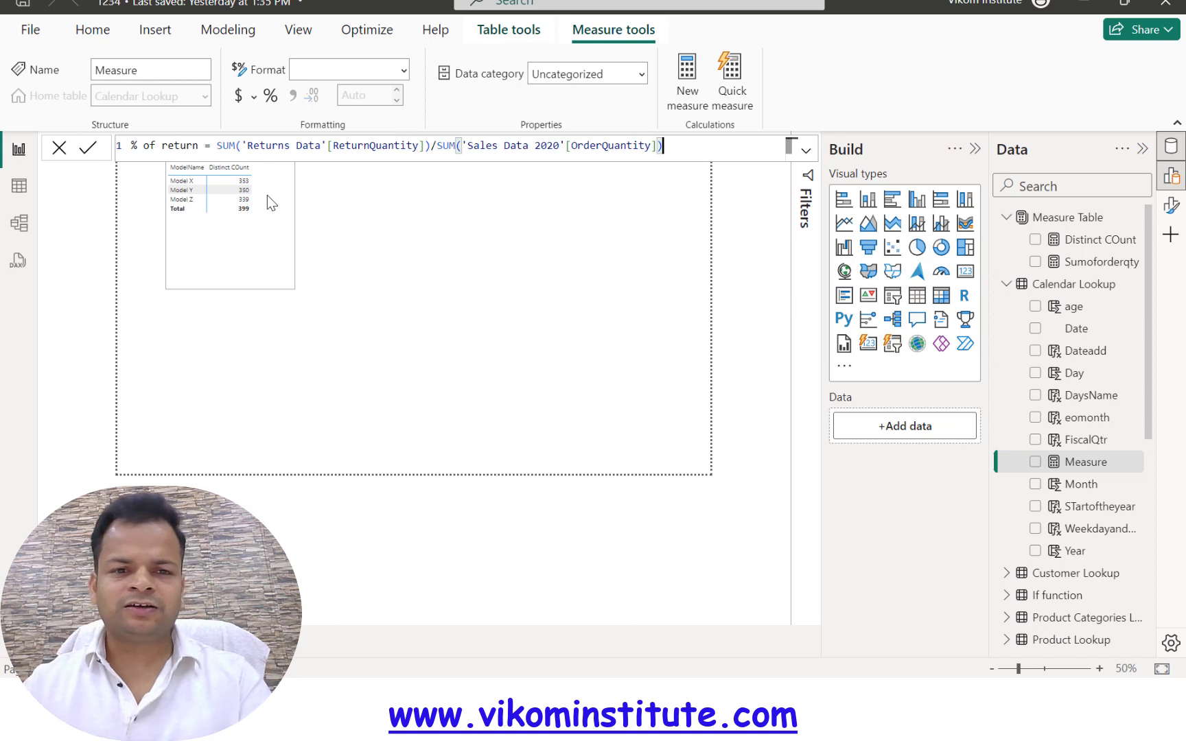
- Commit the % of return formula and add the measure to the values of the ModelName matrix
key(Return)
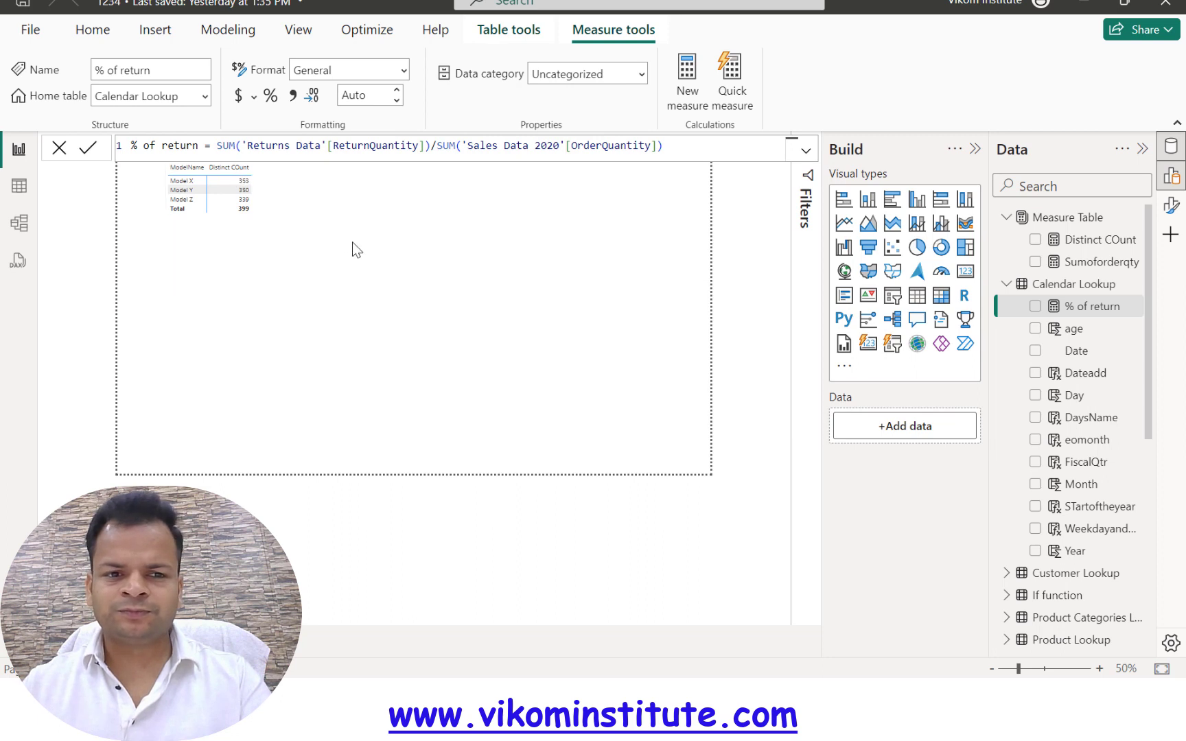
click(216, 206)
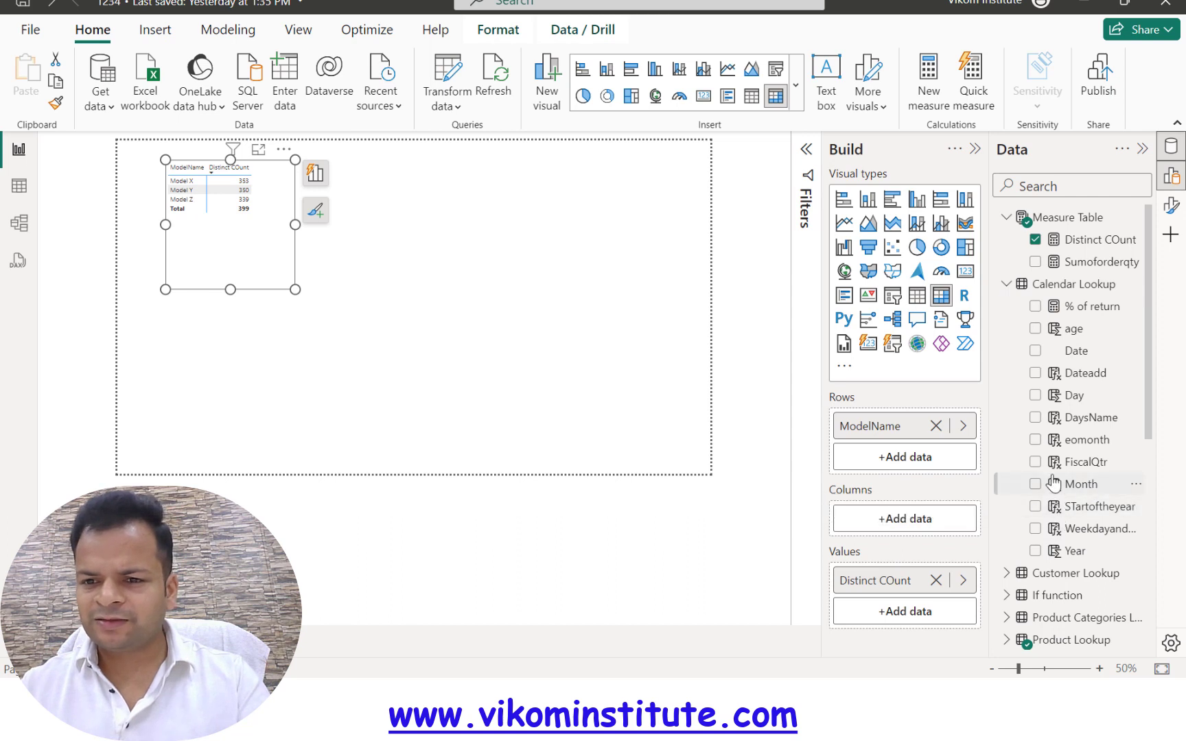
click(1035, 306)
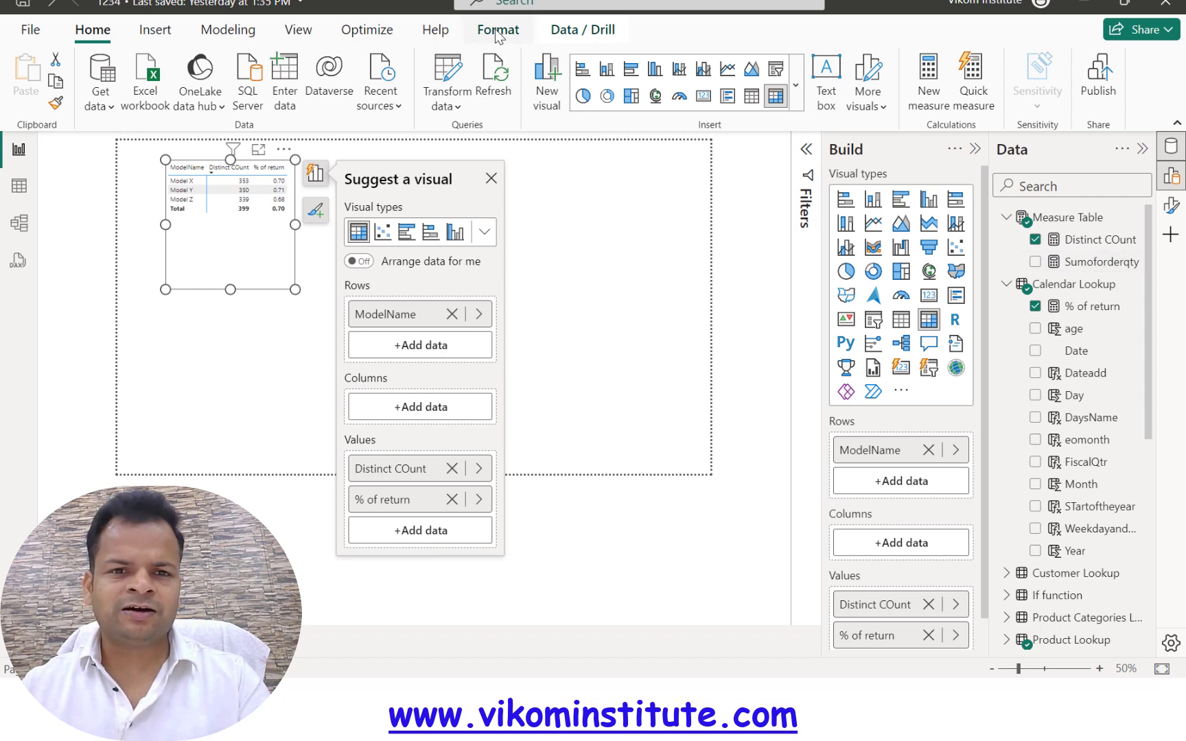
- Change the home table of the % of return measure to Measure Table
click(1087, 309)
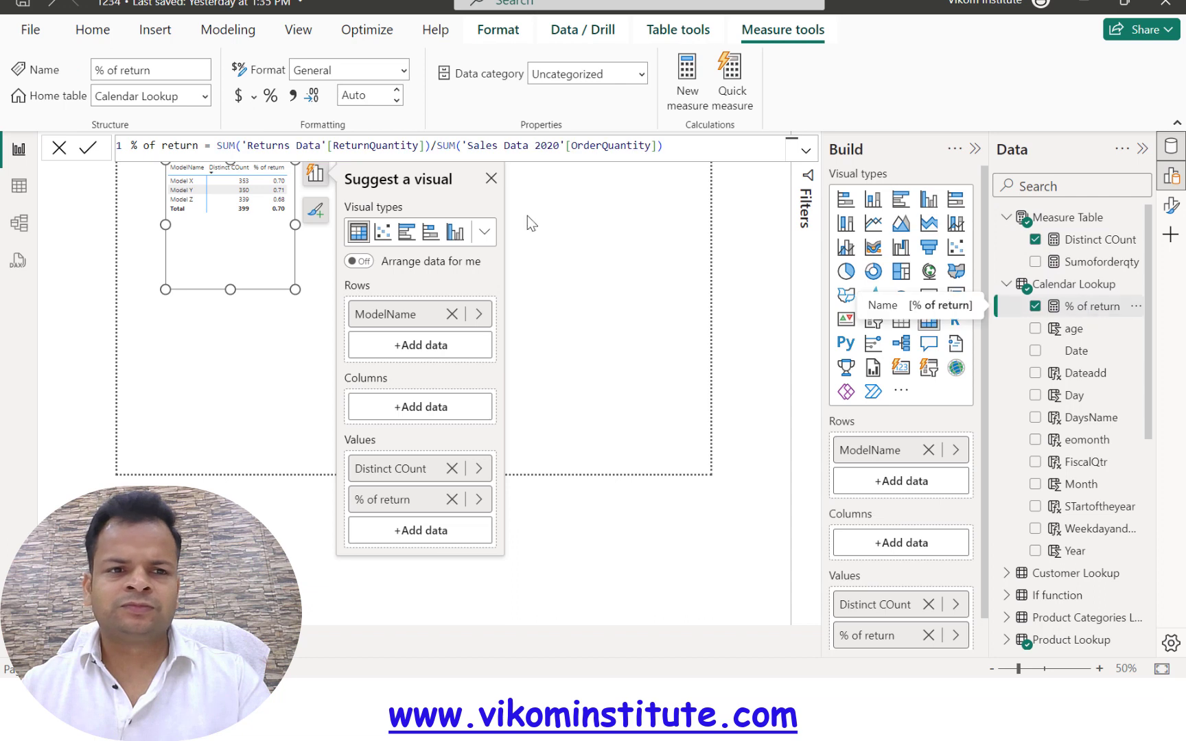
click(205, 97)
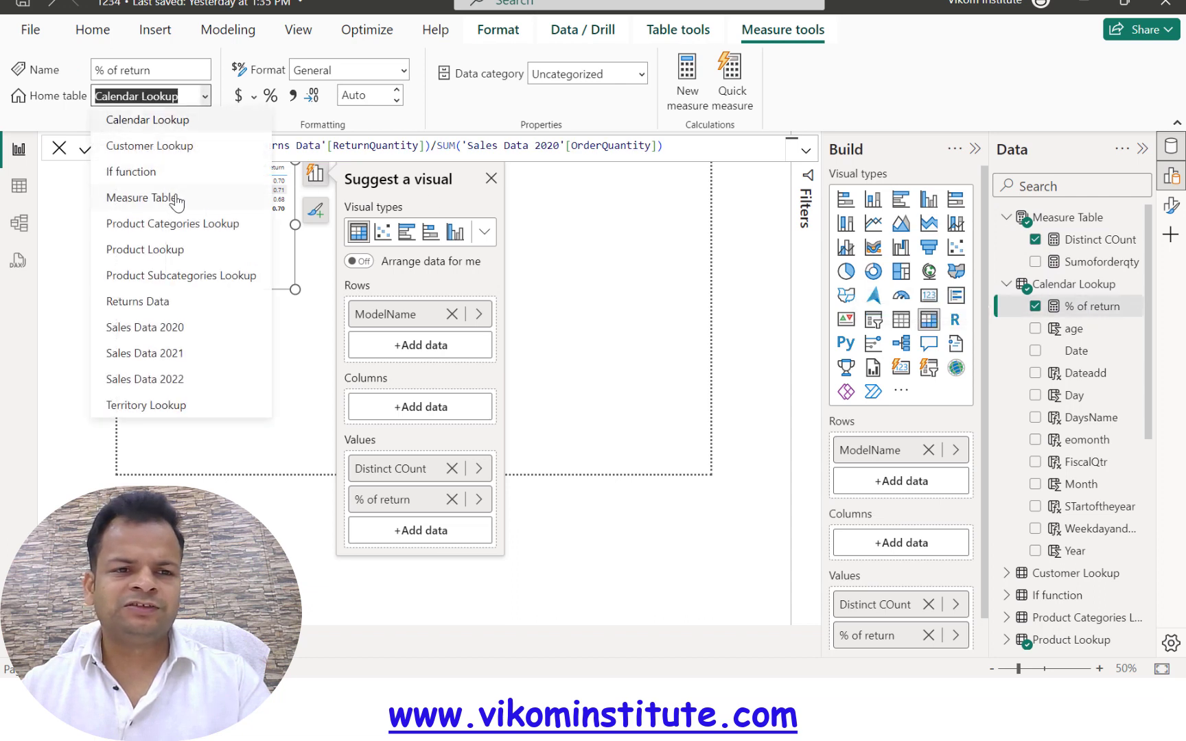
click(169, 196)
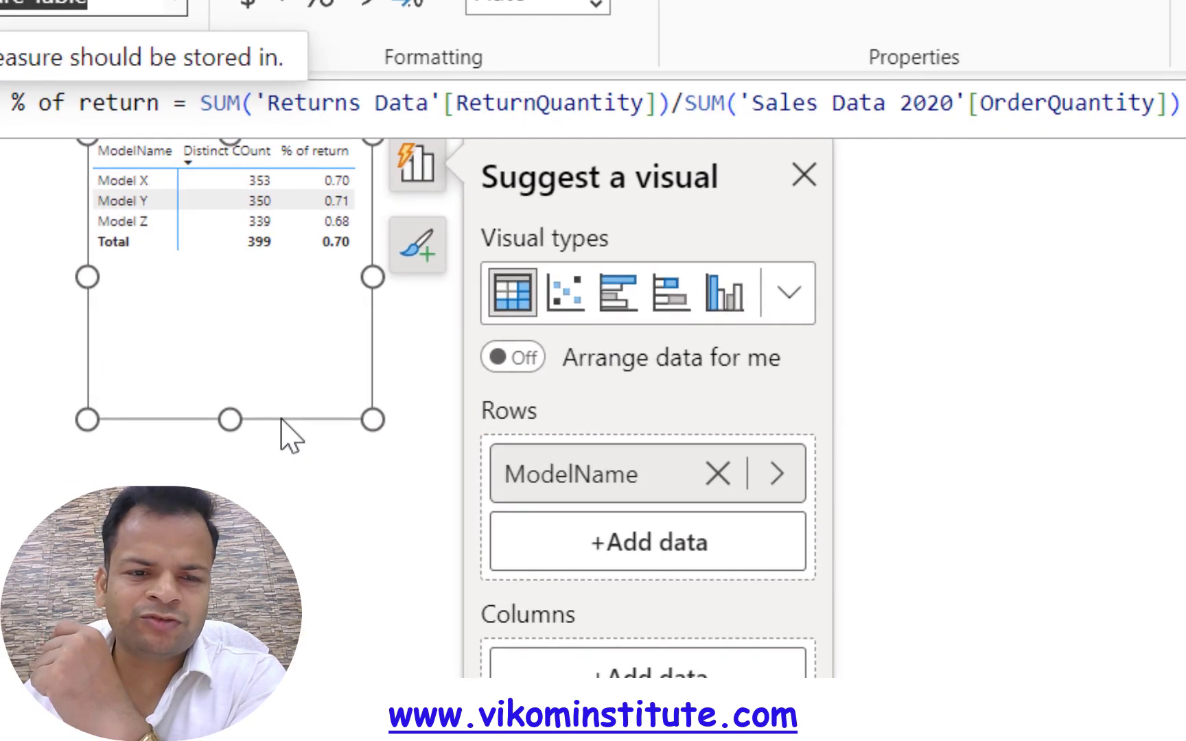
- Examine the separate yearly sales tables in the model diagram, collapsing the side panes for more room
click(941, 464)
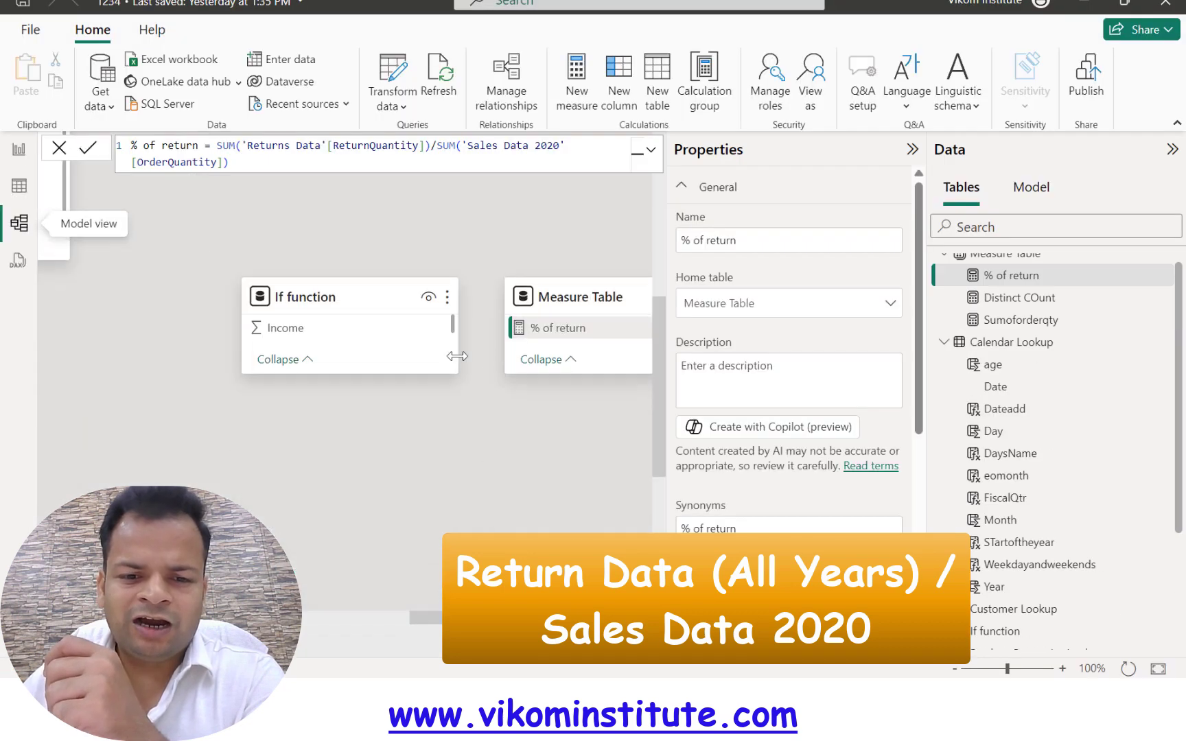
drag(549, 617, 312, 617)
drag(423, 357, 453, 341)
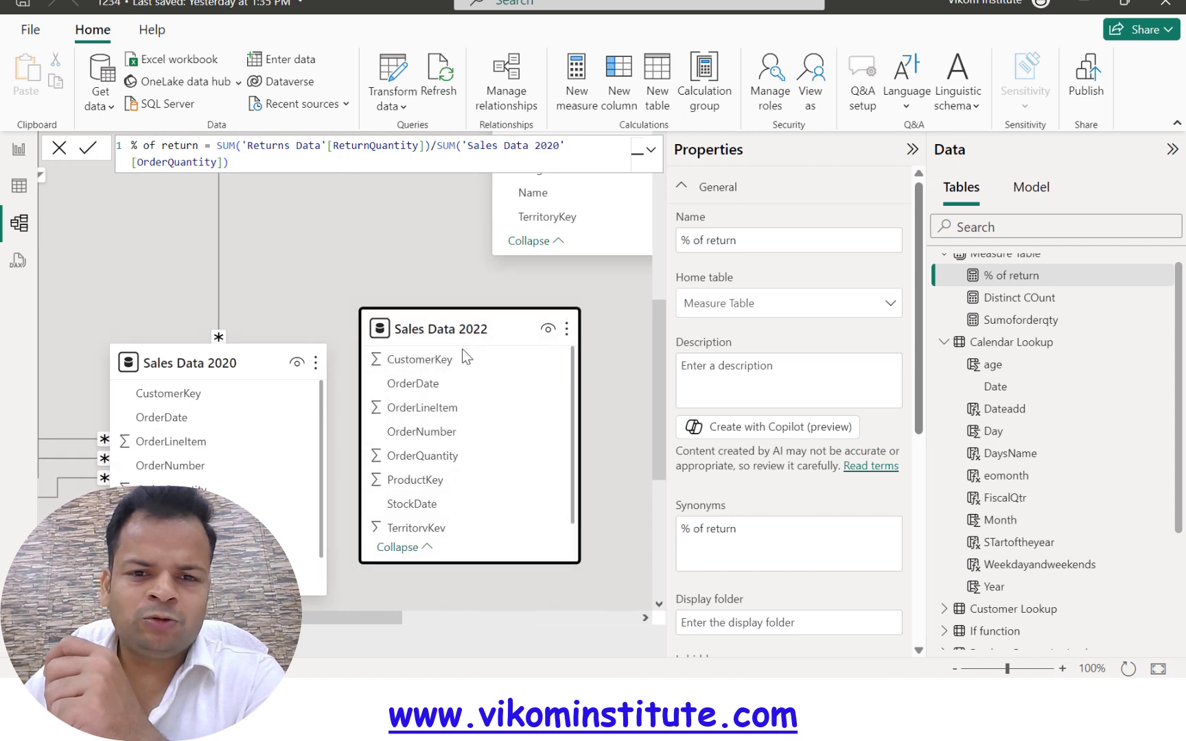
scroll(474, 395, up, 4)
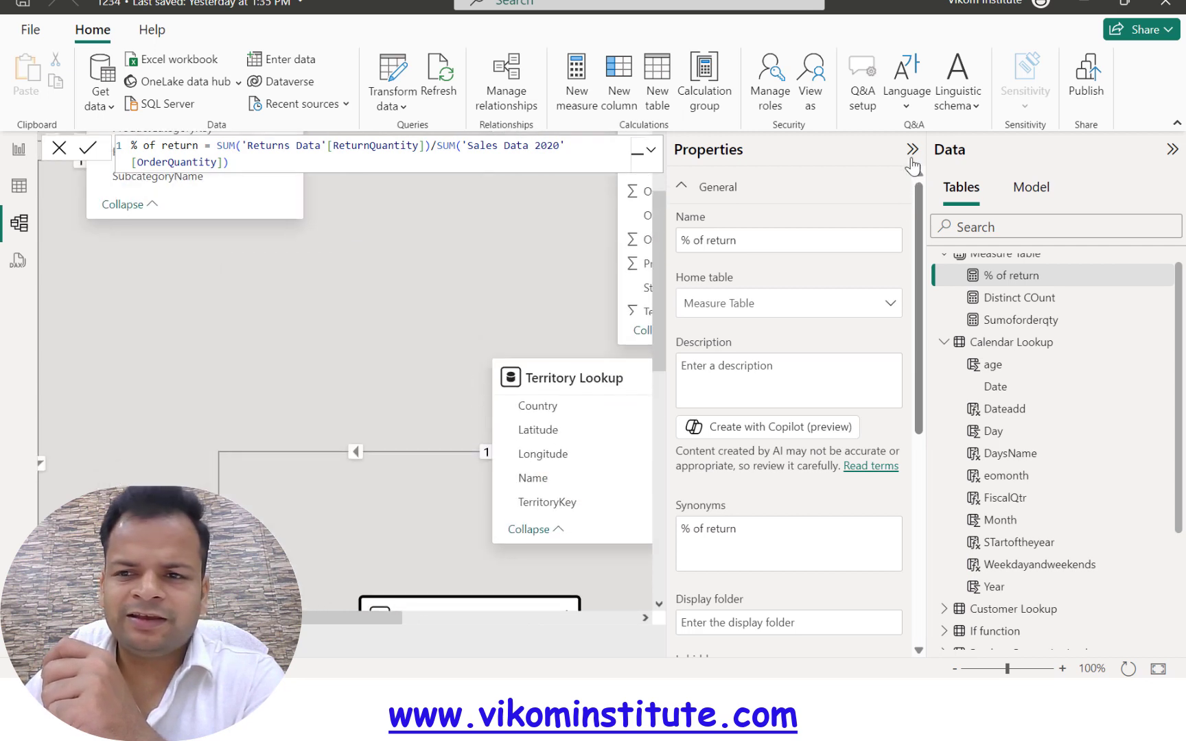
click(912, 149)
click(1173, 151)
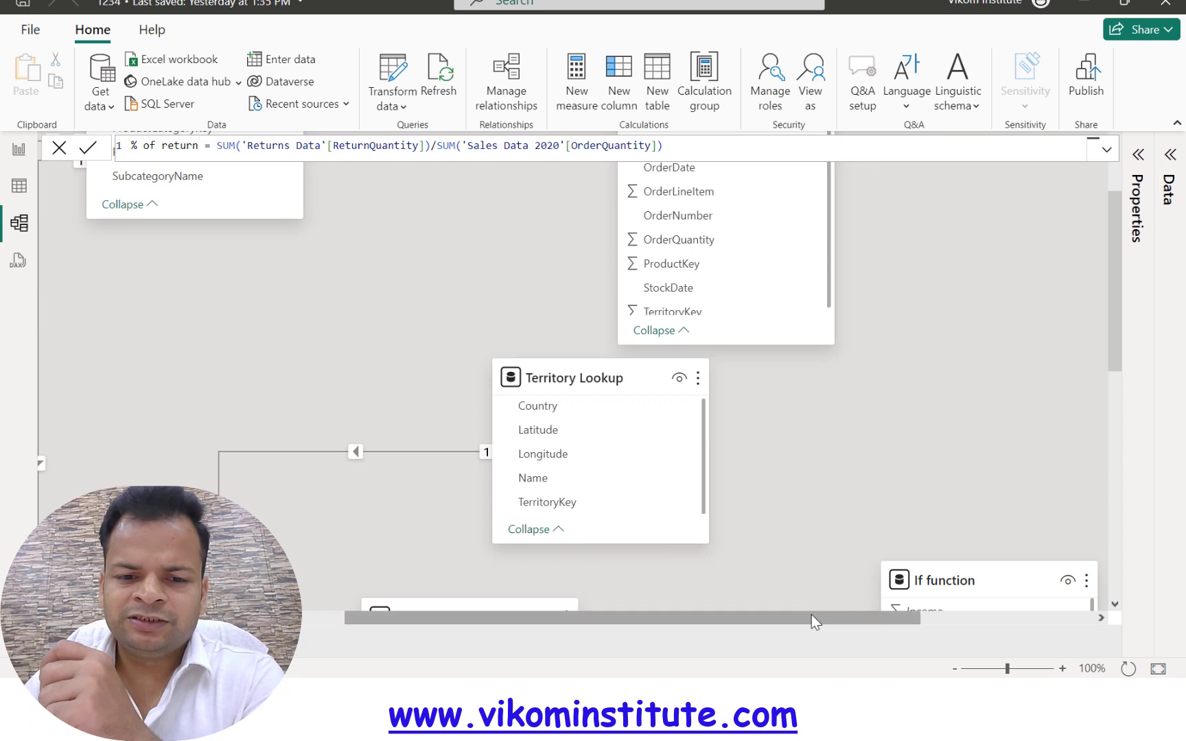
drag(812, 616, 794, 636)
scroll(516, 426, down, 4)
scroll(548, 440, up, 6)
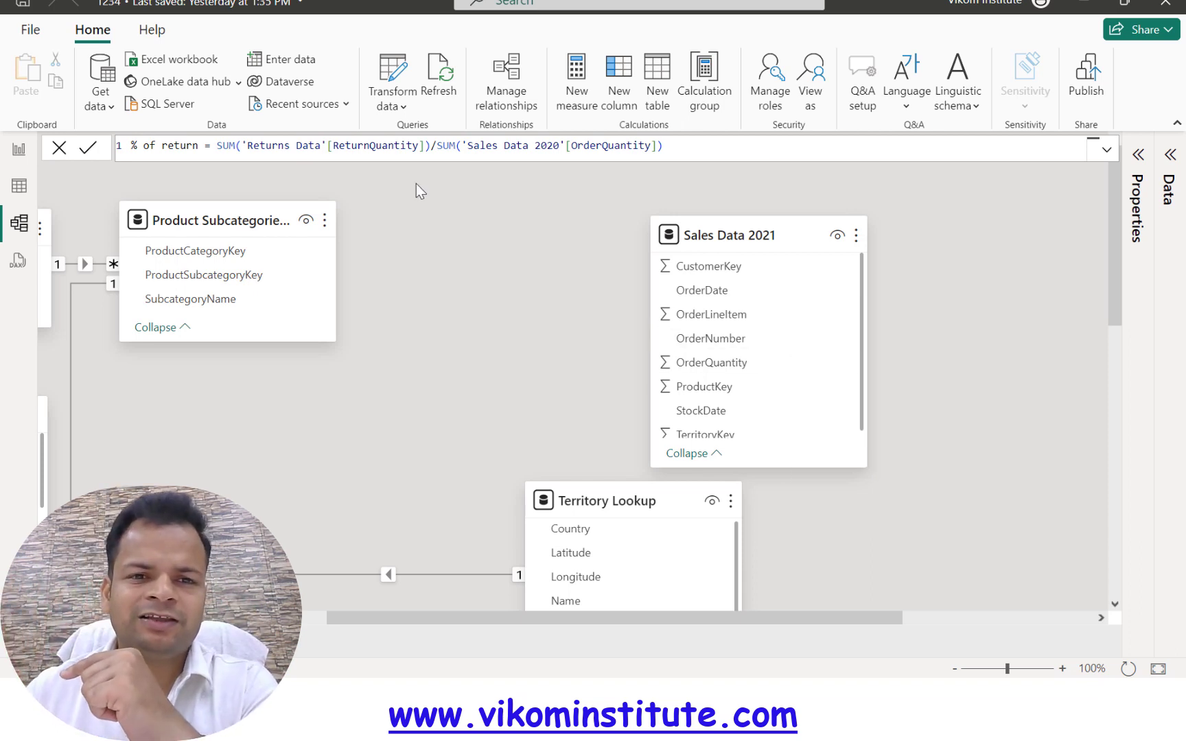
- Append the Sales Data 2021 and Sales Data 2022 queries to Sales Data 2020 in Power Query Editor
click(398, 114)
click(432, 131)
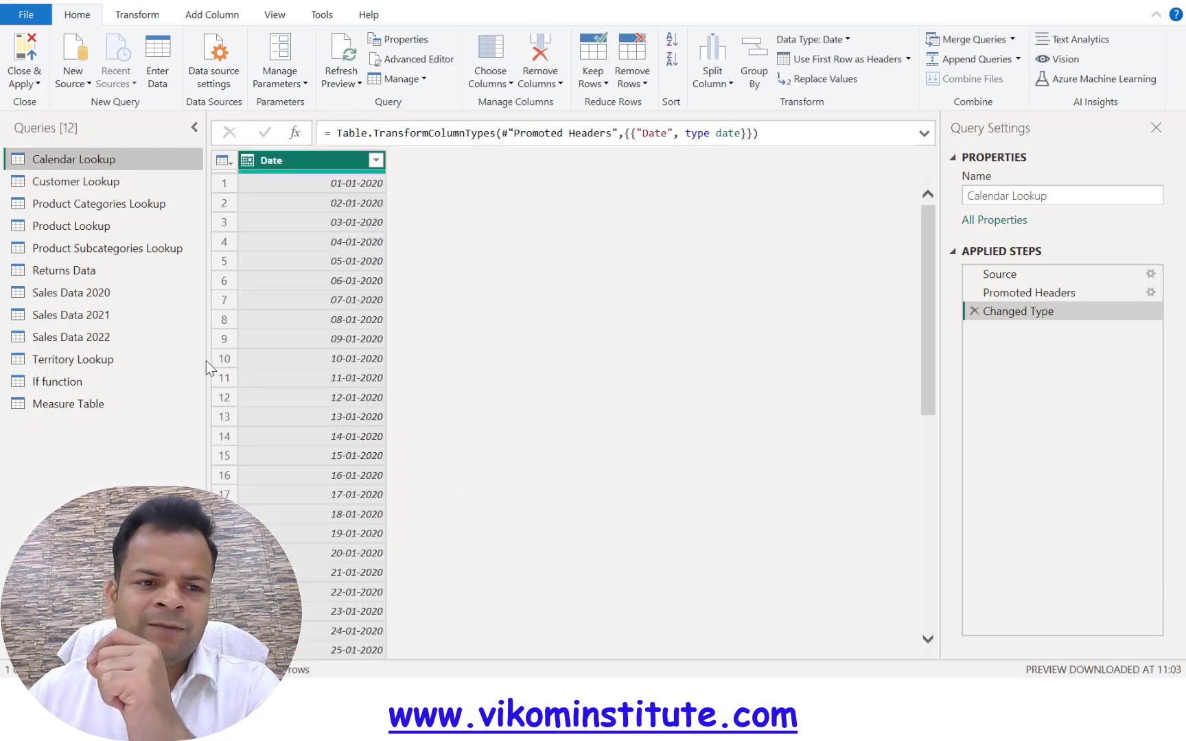
click(98, 296)
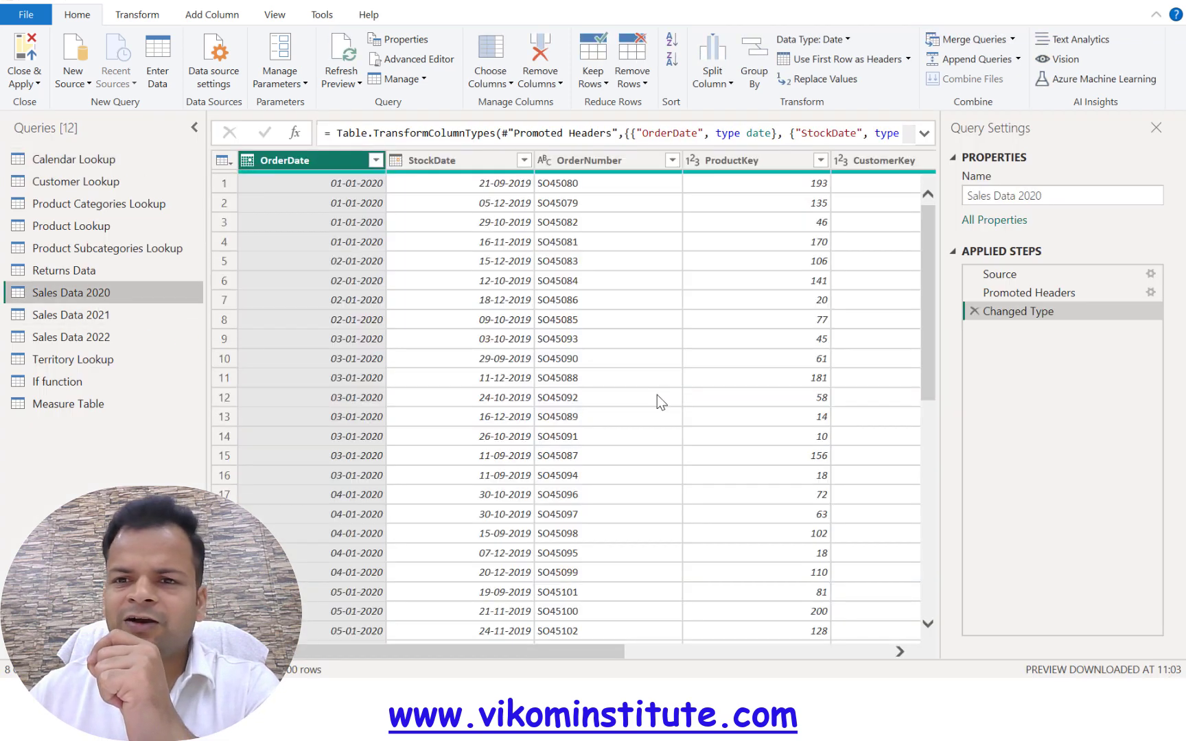
click(1018, 60)
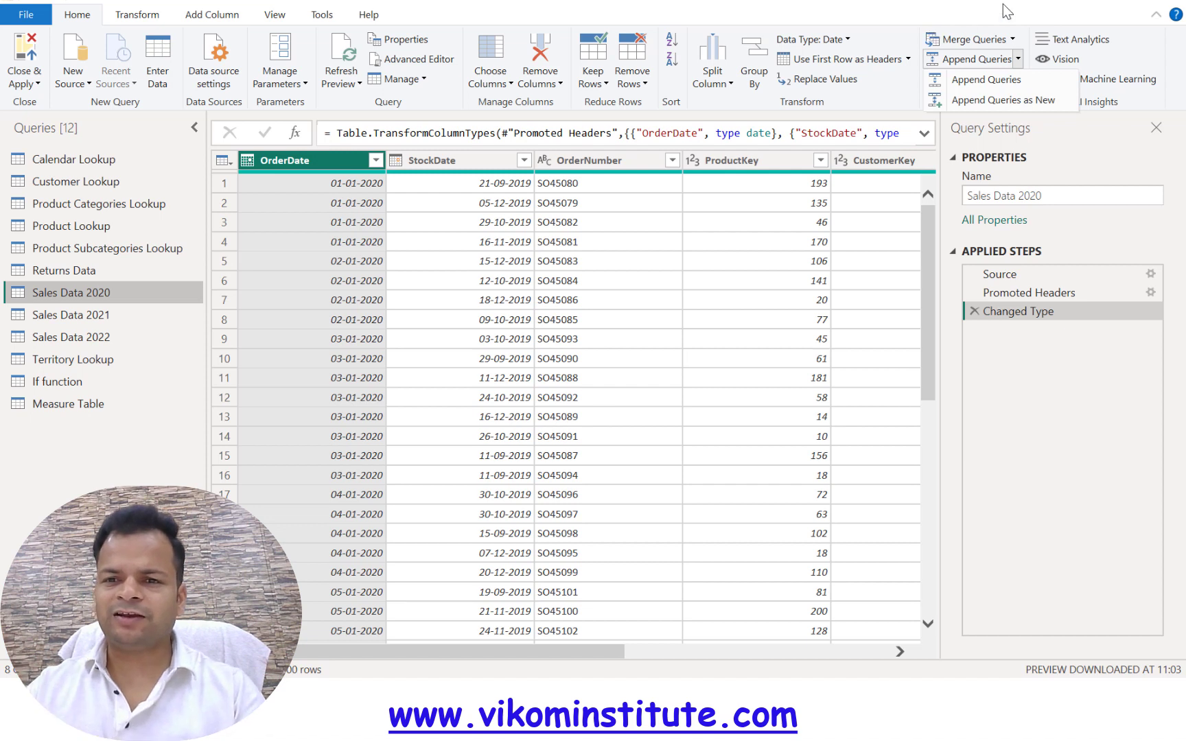
click(1002, 79)
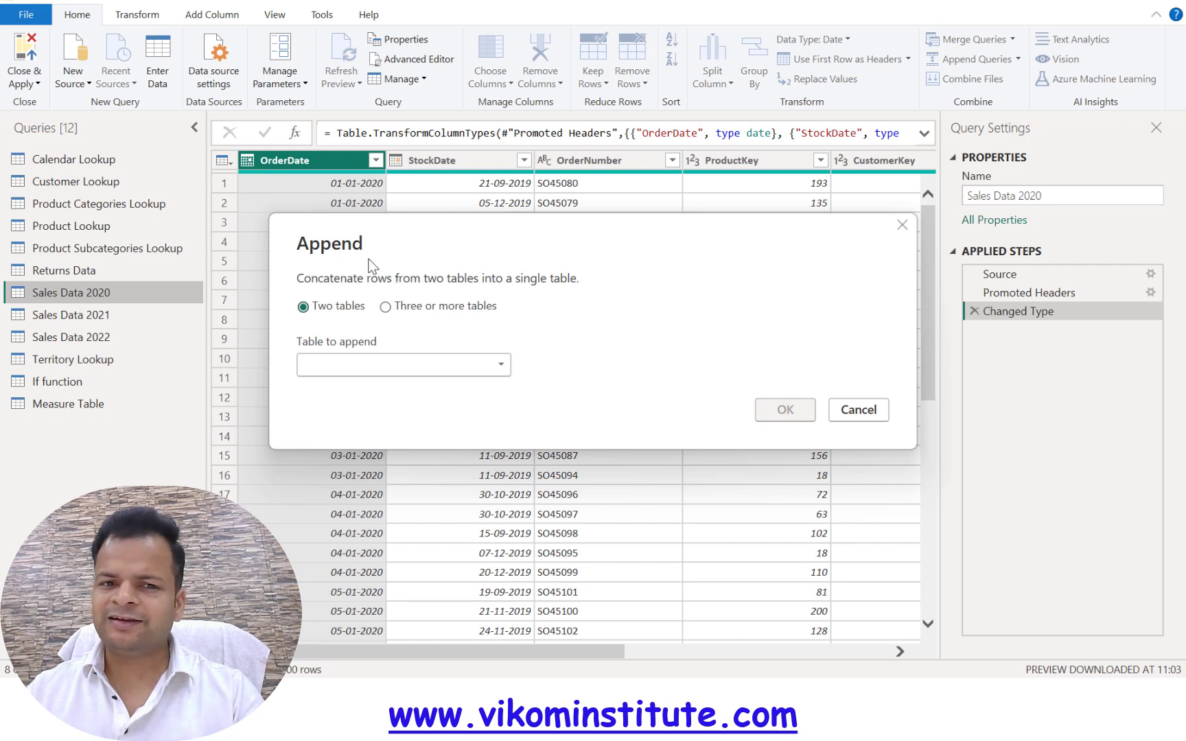
click(386, 307)
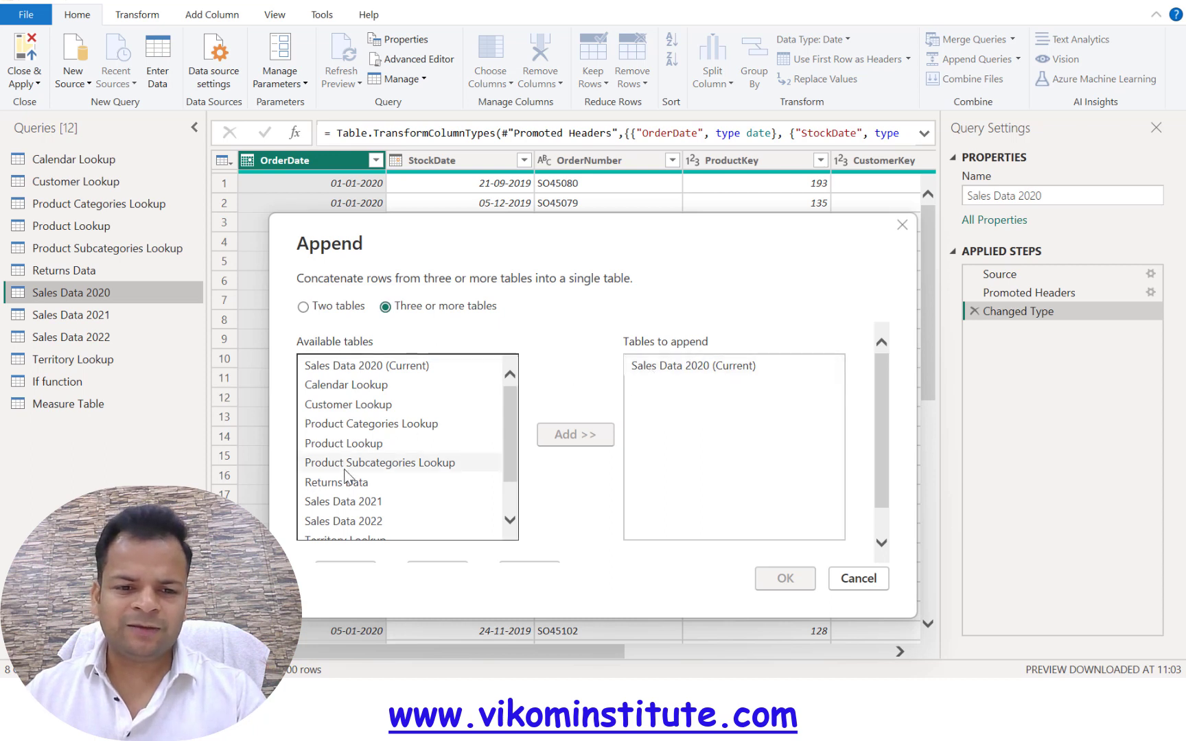
click(418, 501)
click(579, 436)
click(376, 523)
click(578, 440)
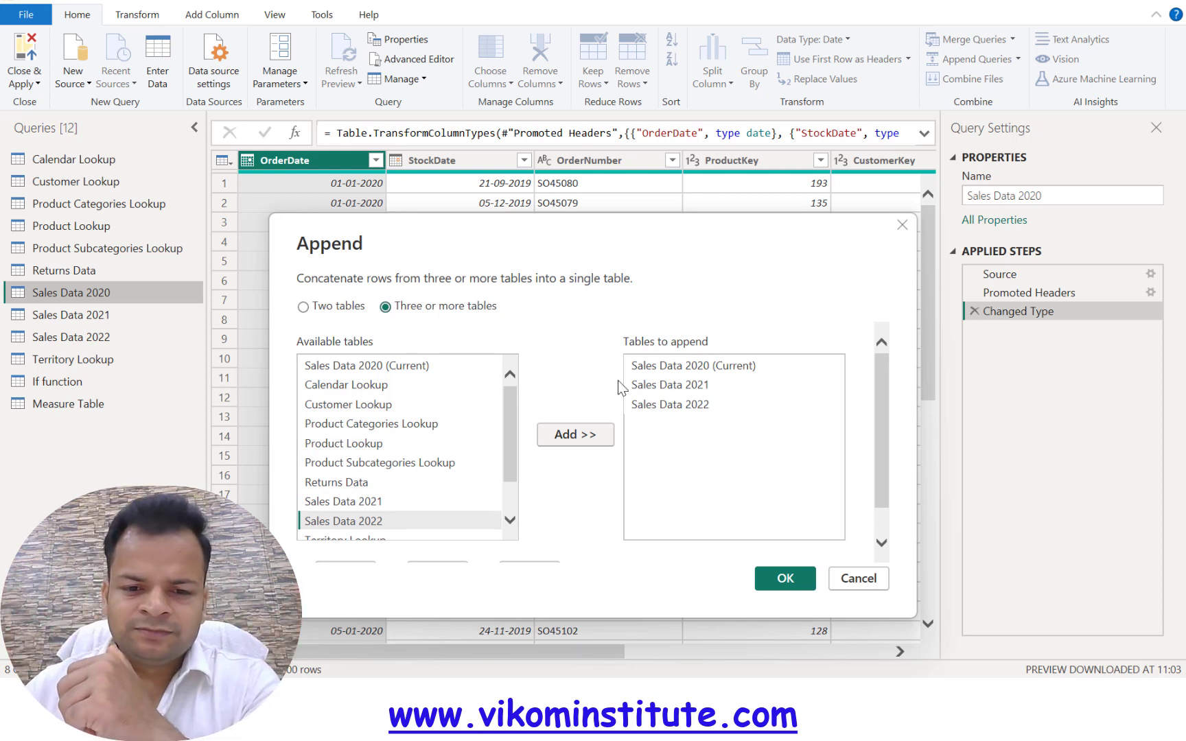
scroll(575, 480, down, 1)
click(784, 578)
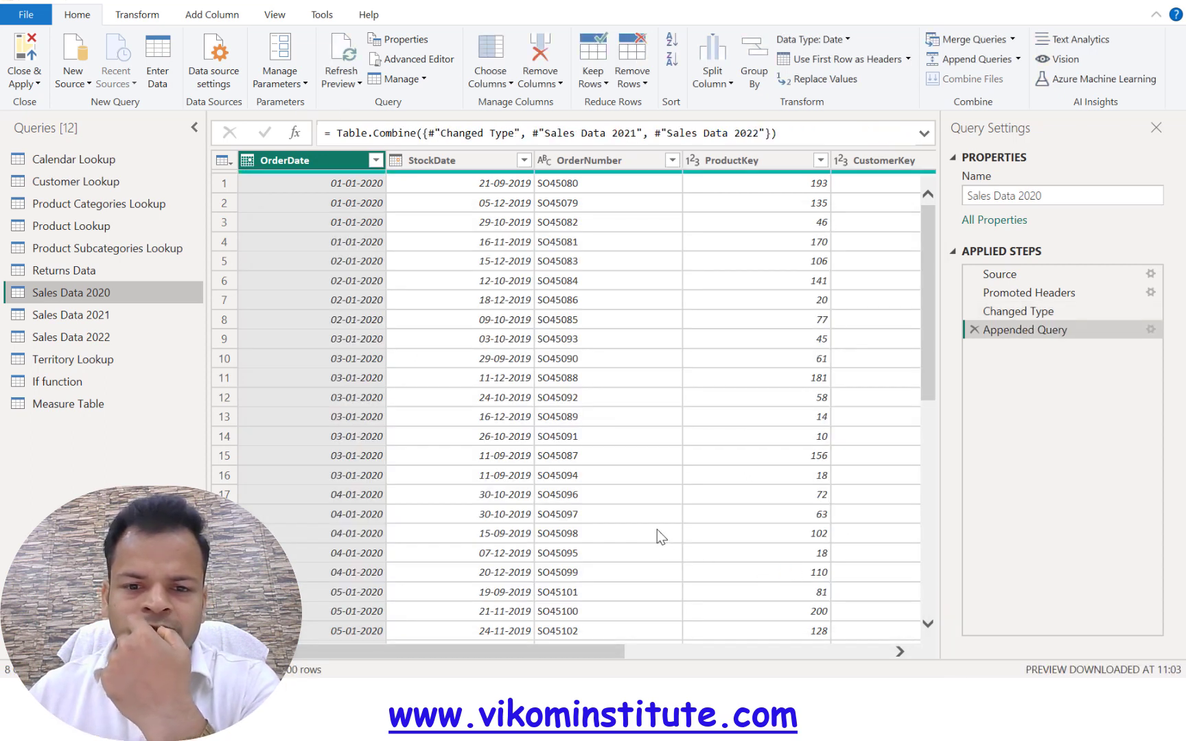
- Check the OrderDate filter values of Sales Data 2020 for 2021 and 2022 dates without applying a filter
click(375, 161)
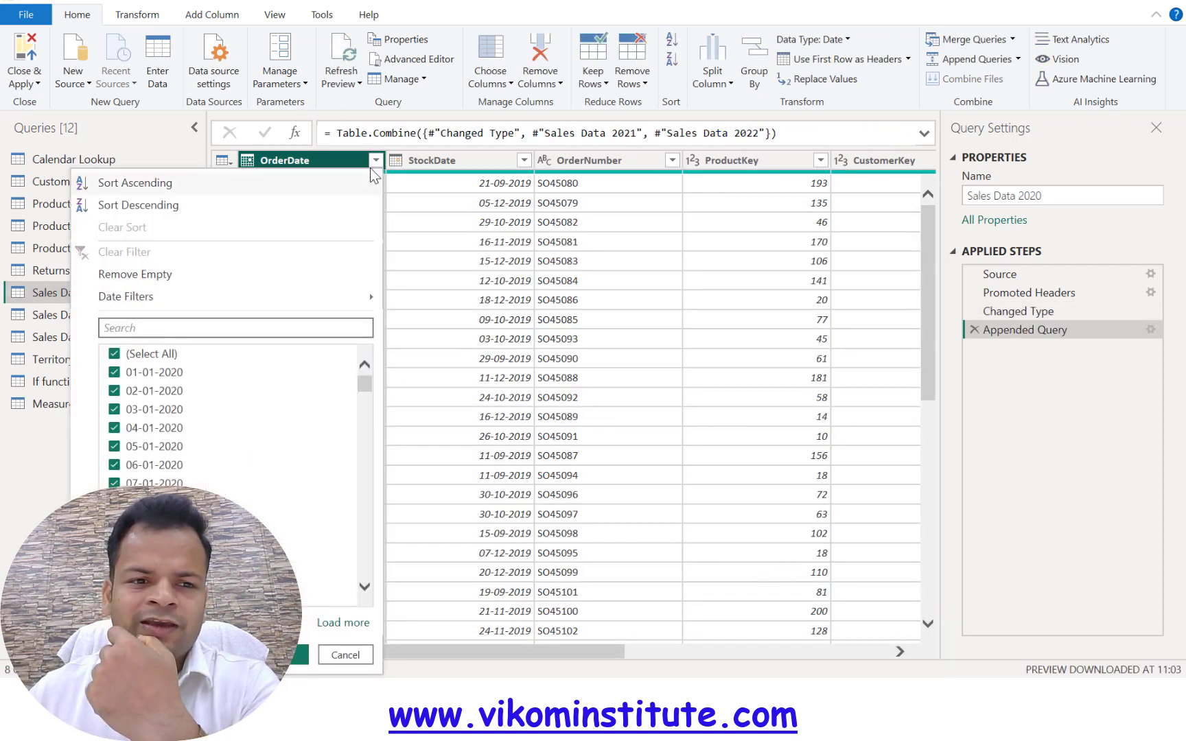
click(222, 329)
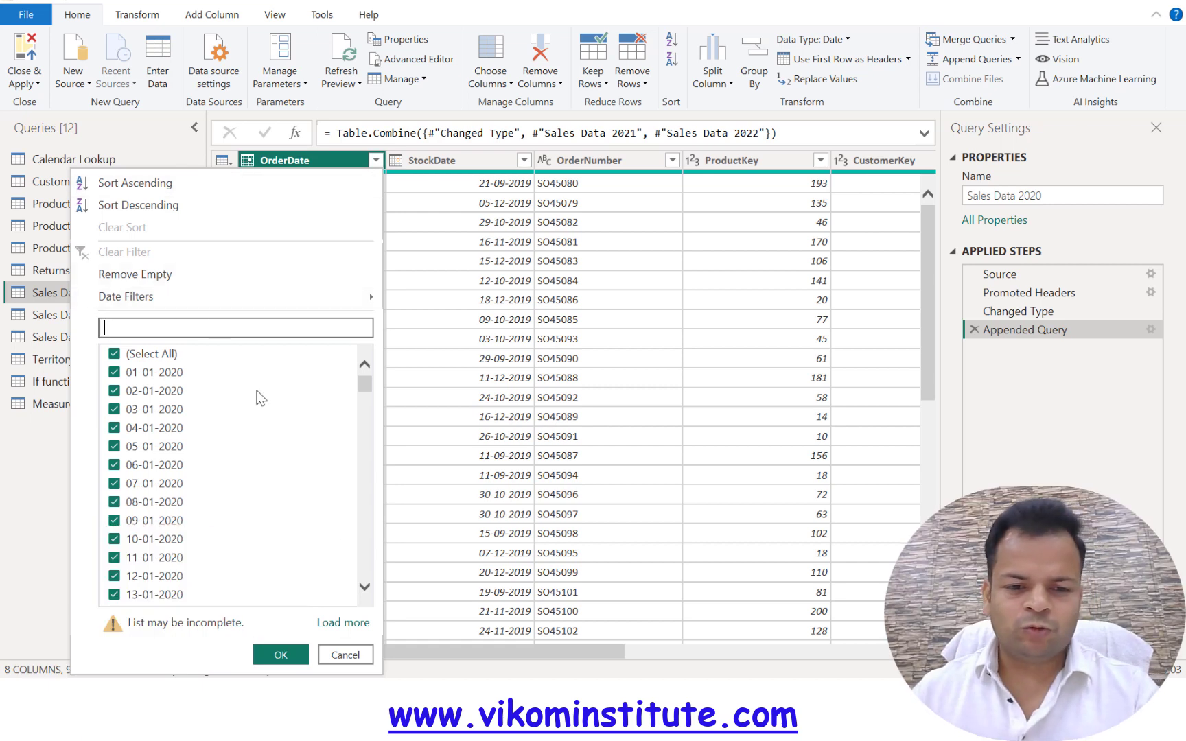
click(343, 623)
click(160, 325)
text(2021)
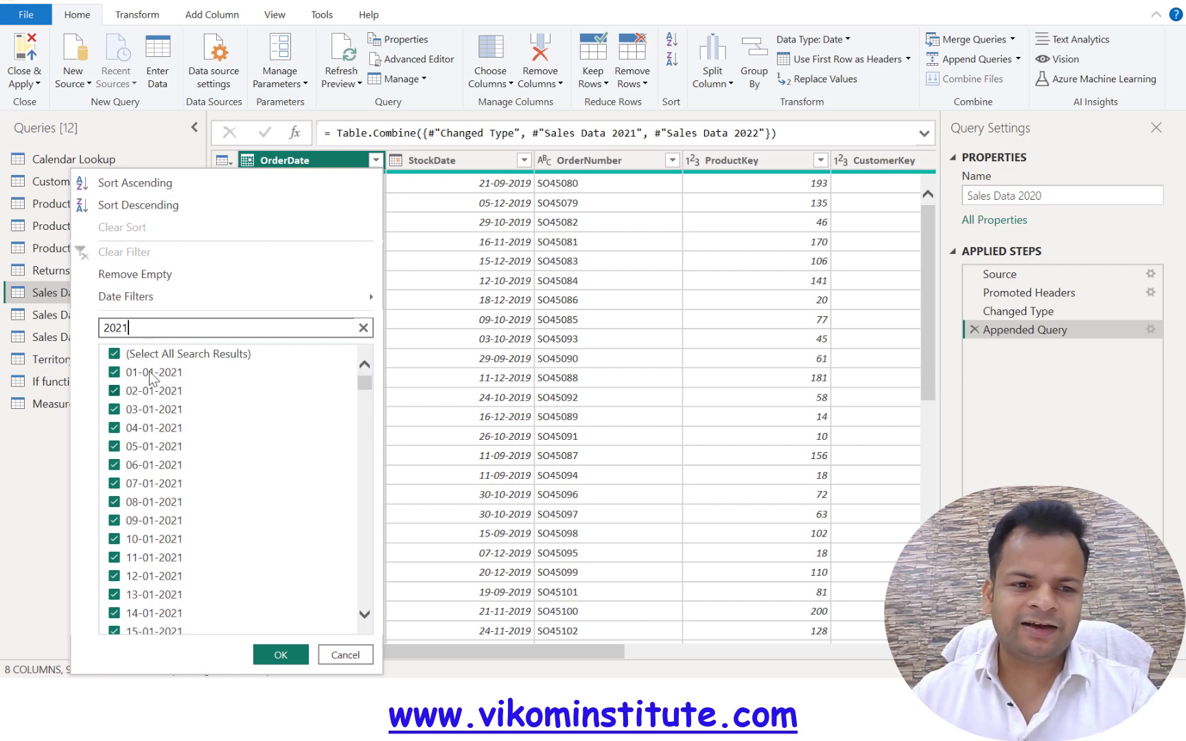
text(2)
click(115, 355)
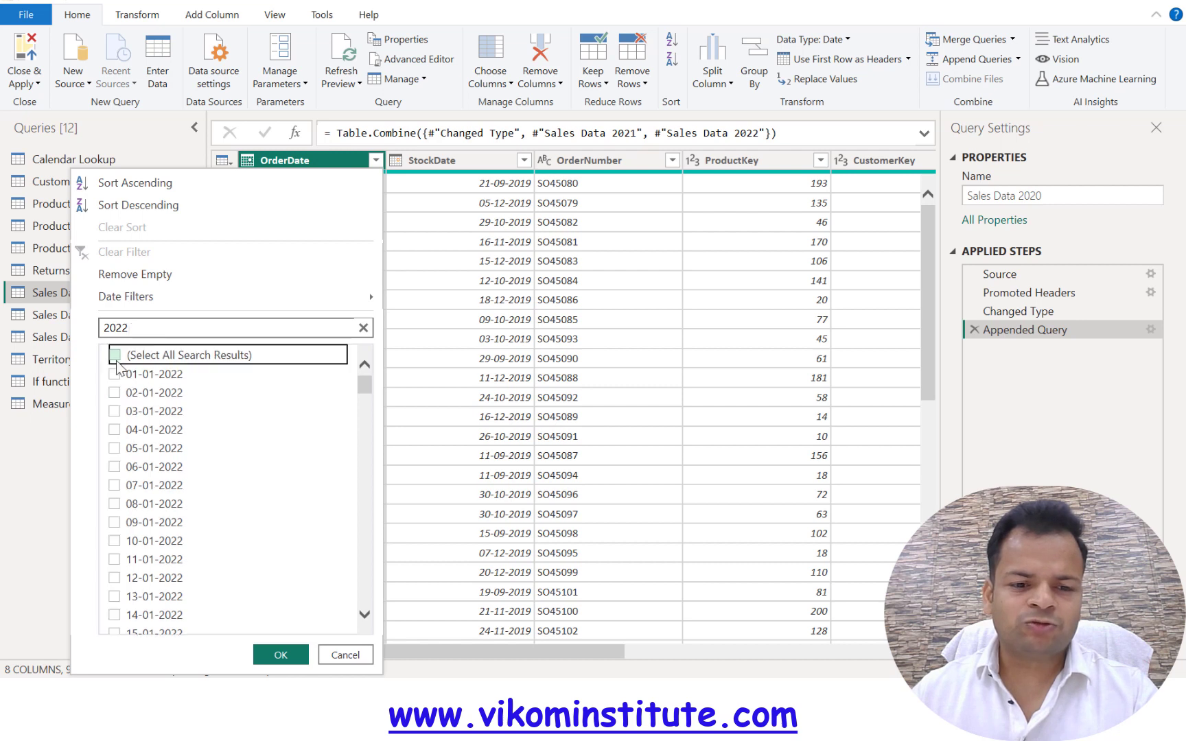
click(345, 655)
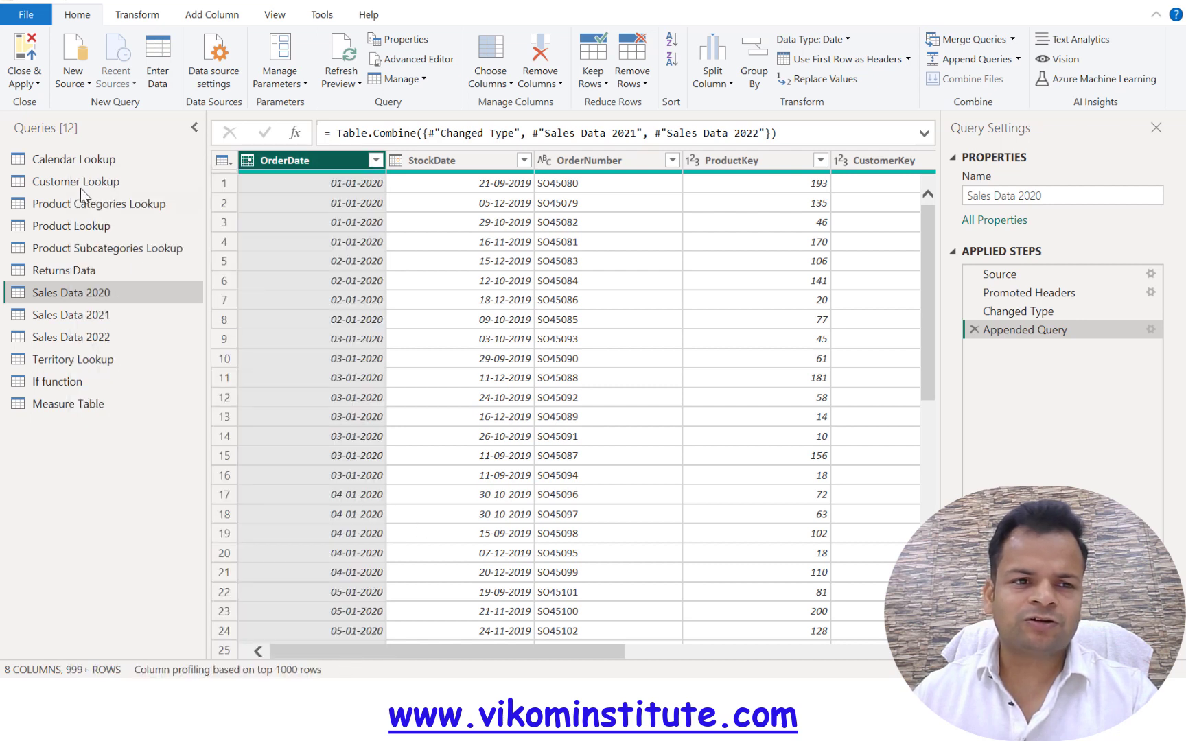
- Apply the query changes to the model, and hide the Sales Data 2021 and Sales Data 2022 tables from report view
click(24, 77)
click(35, 101)
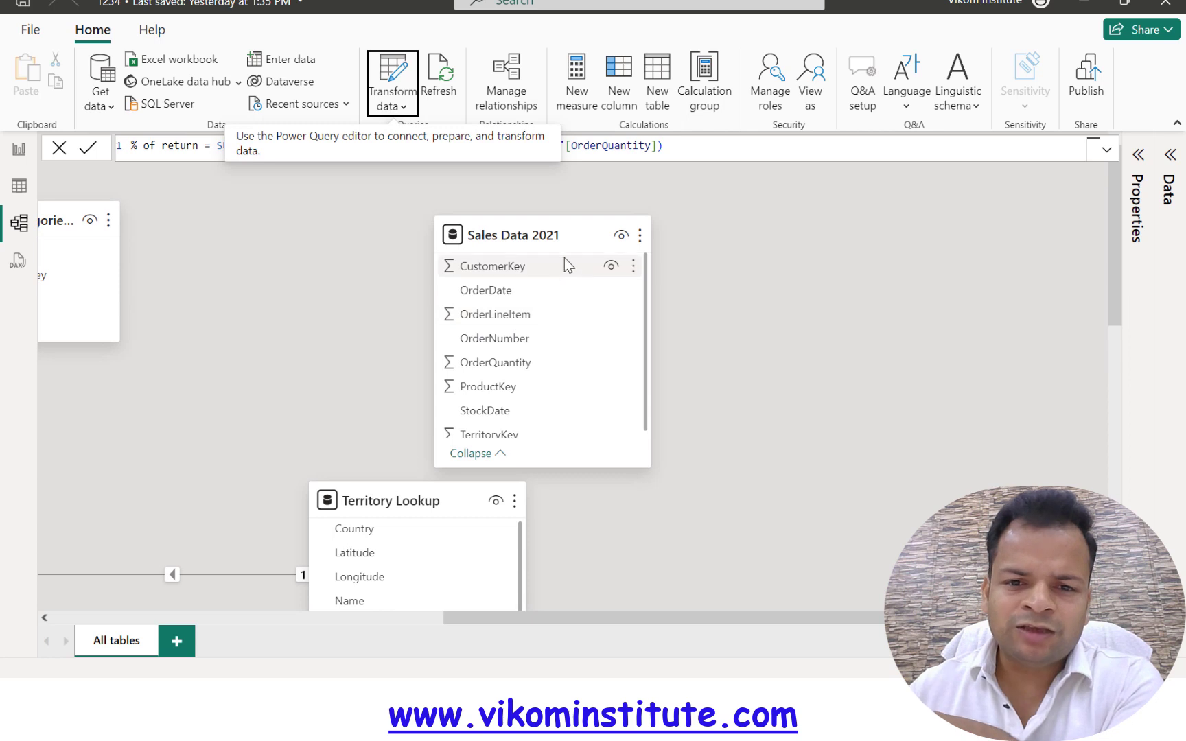
click(621, 239)
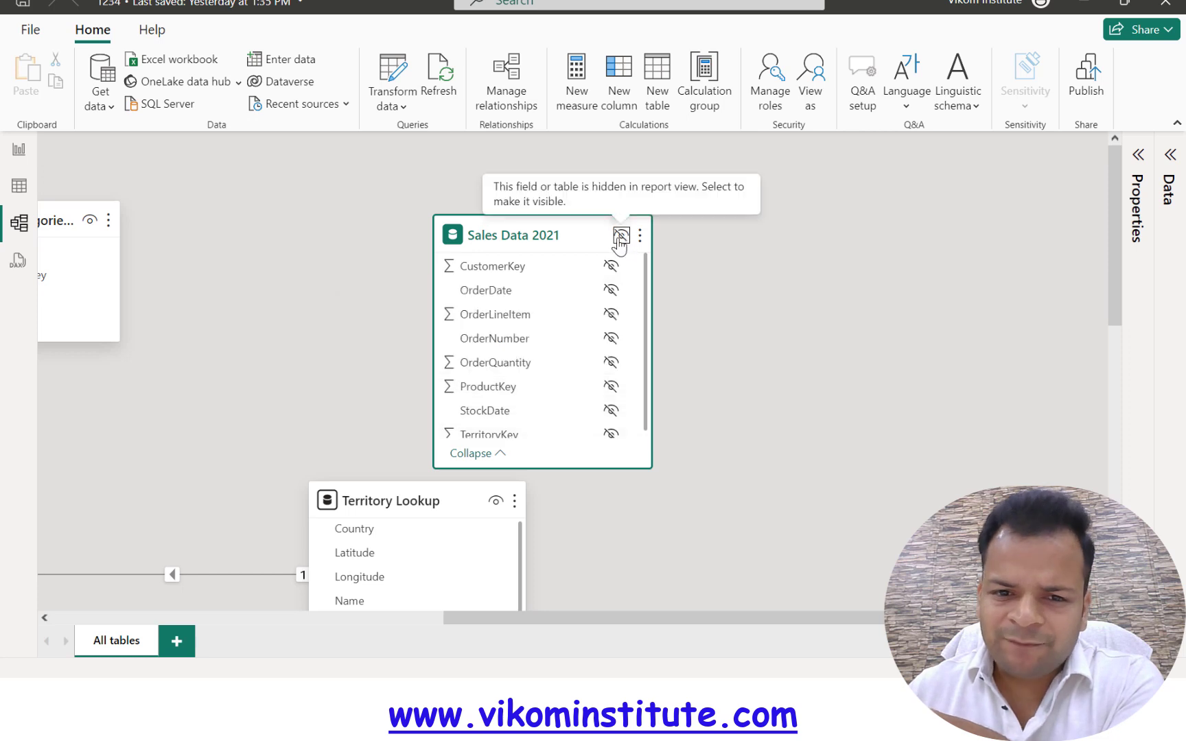
scroll(645, 405, down, 3)
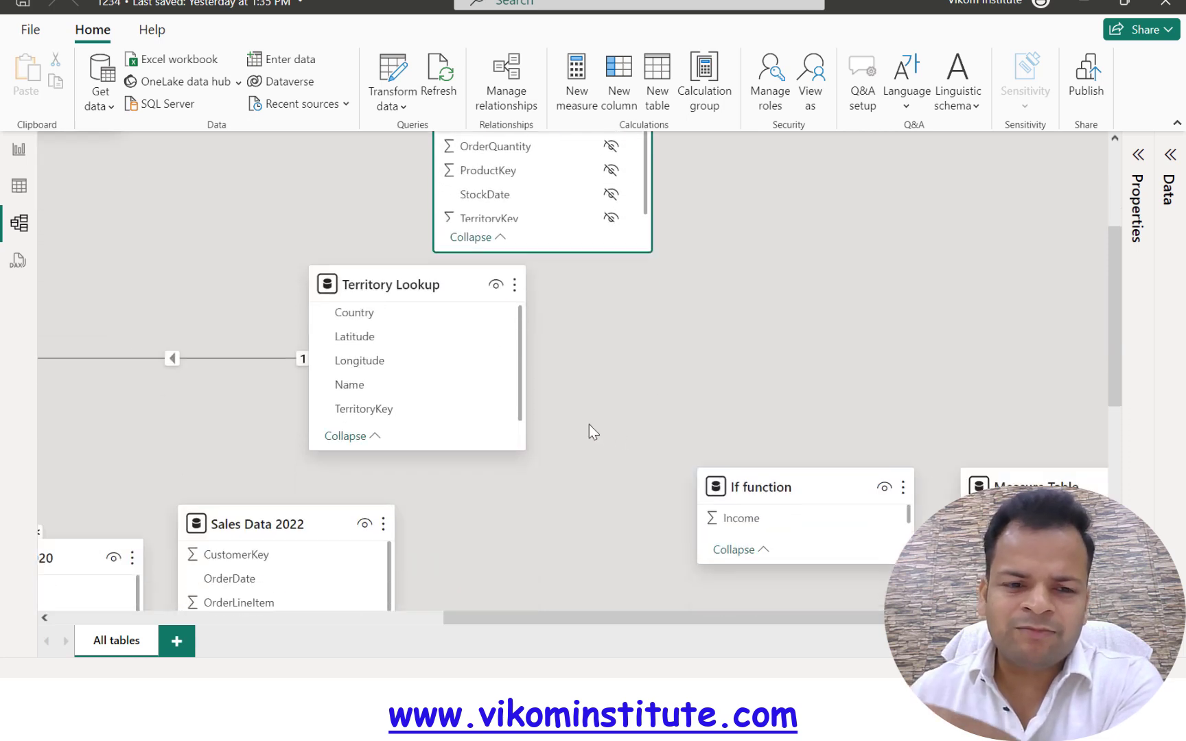
scroll(384, 514, down, 1)
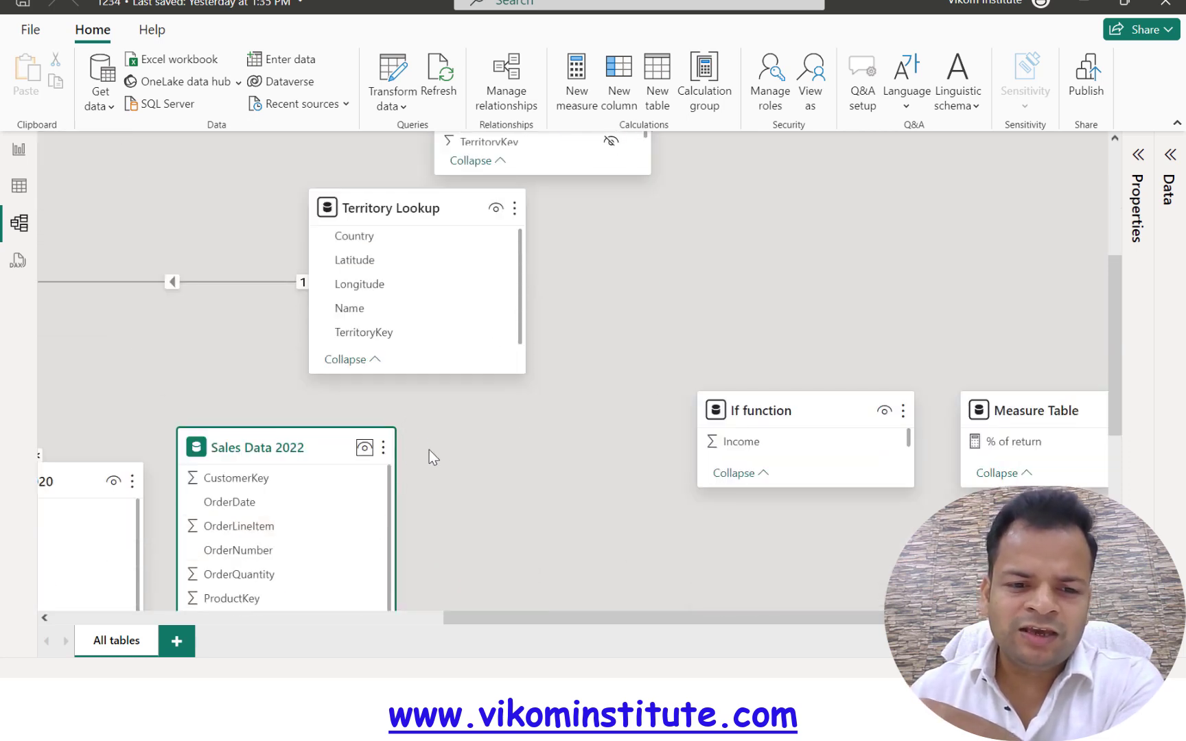
click(364, 447)
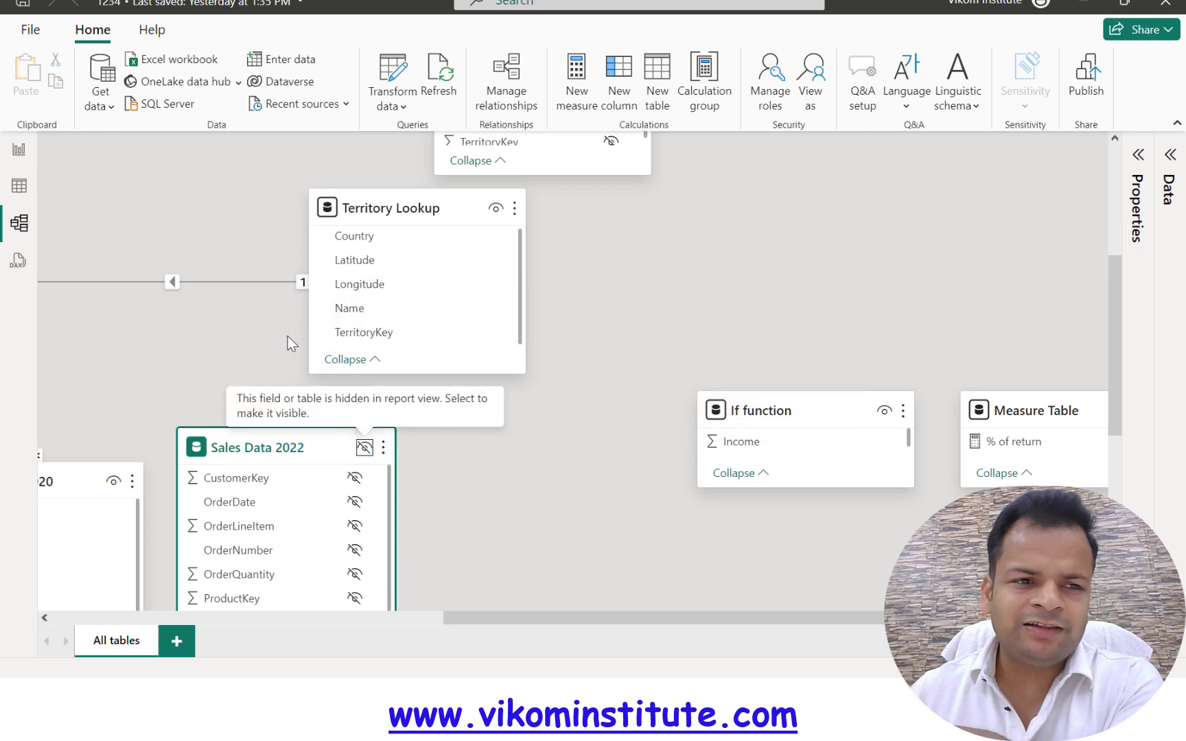
- Return to the report and format the % of return measure in the ModelName matrix as a percentage
click(20, 152)
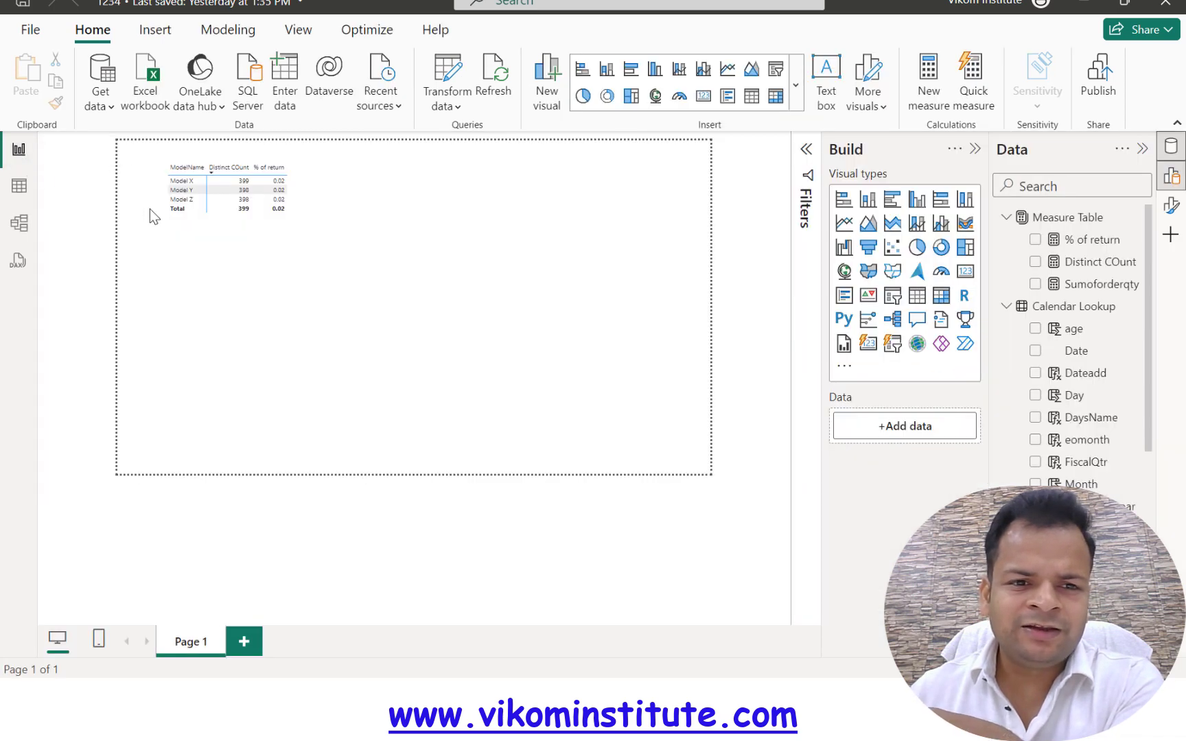
right_click(262, 205)
click(469, 226)
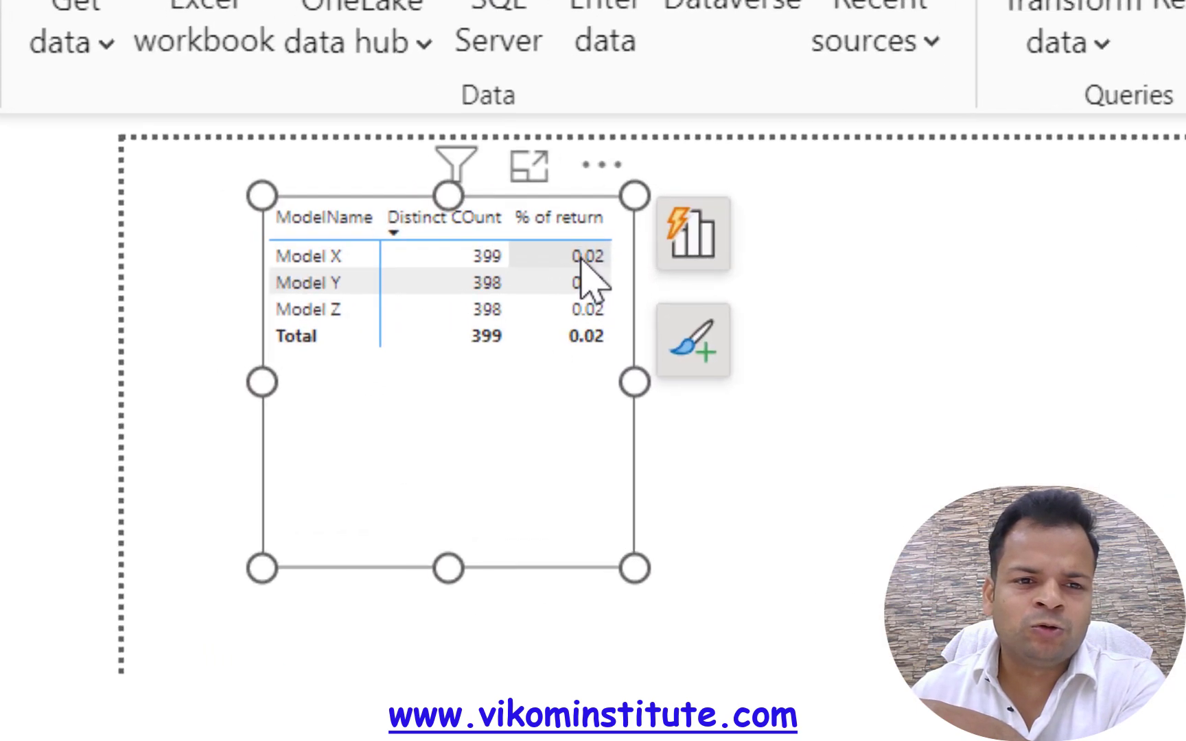
click(581, 260)
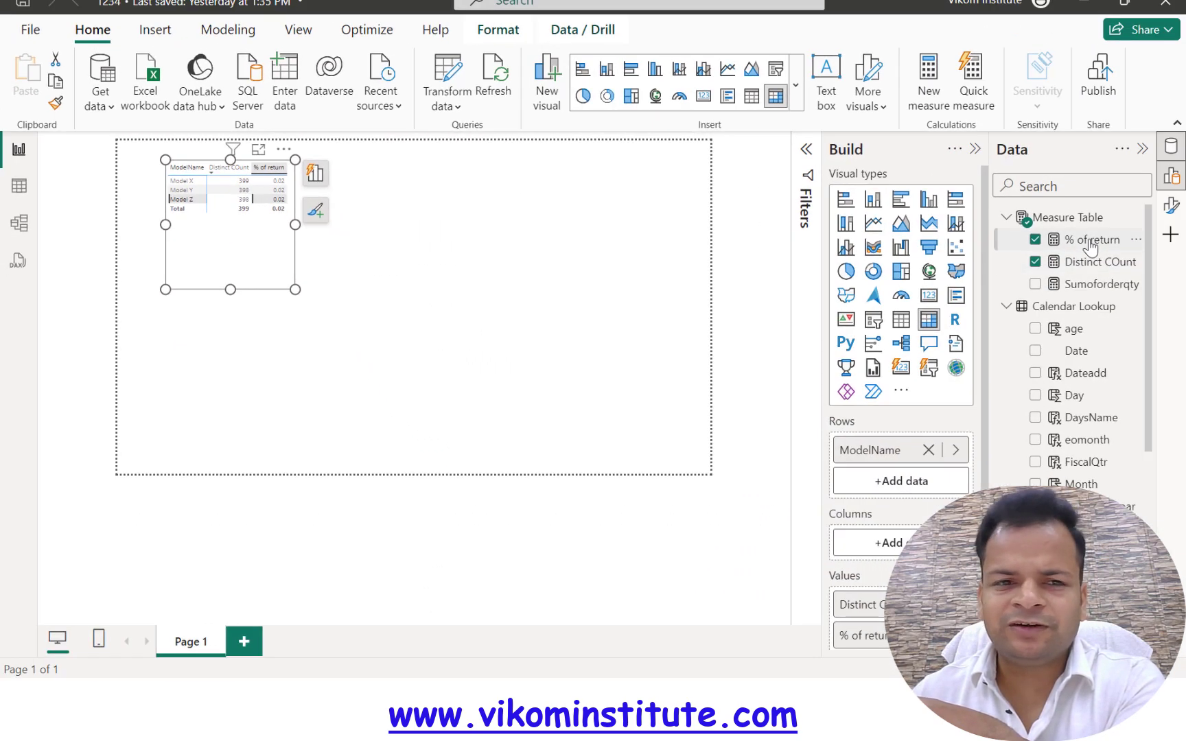
click(1091, 241)
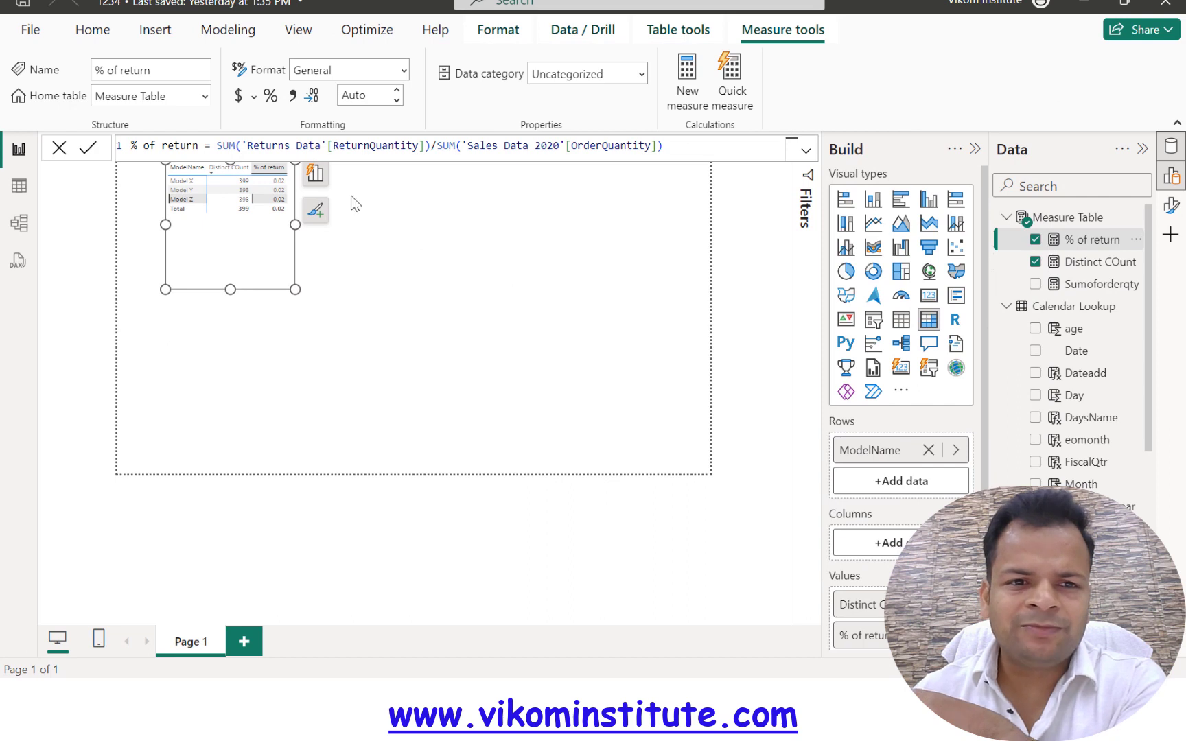
click(270, 97)
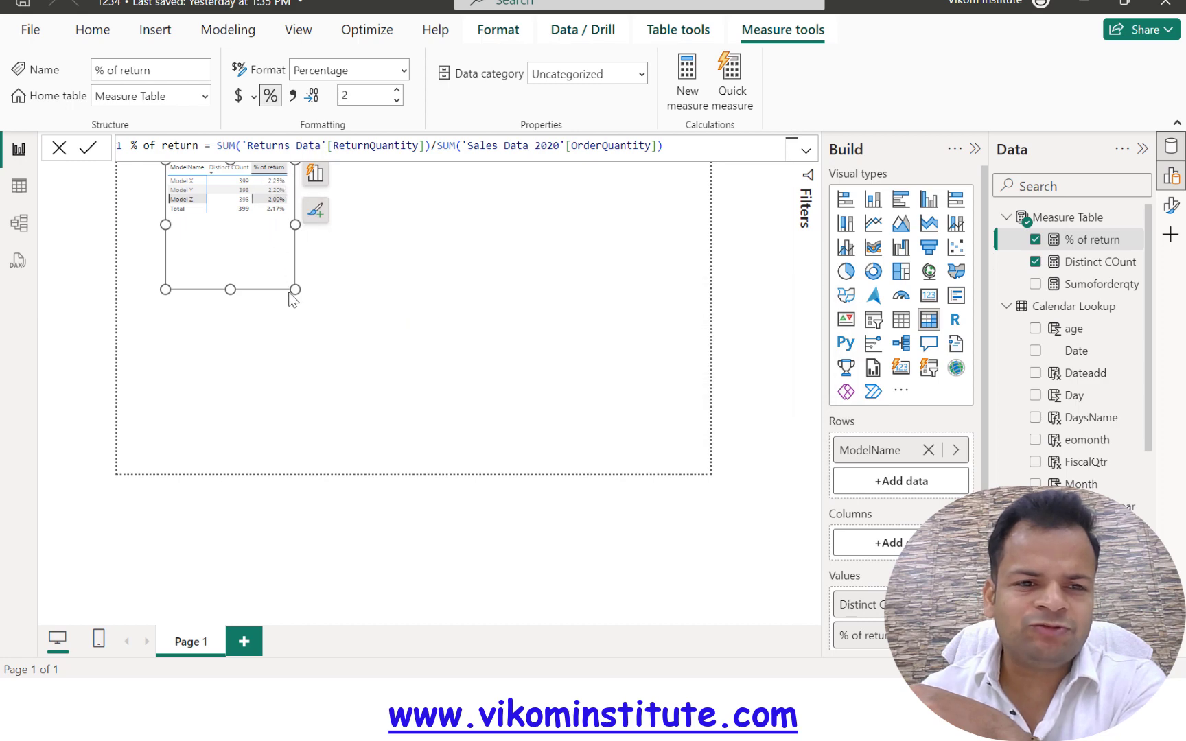
click(345, 311)
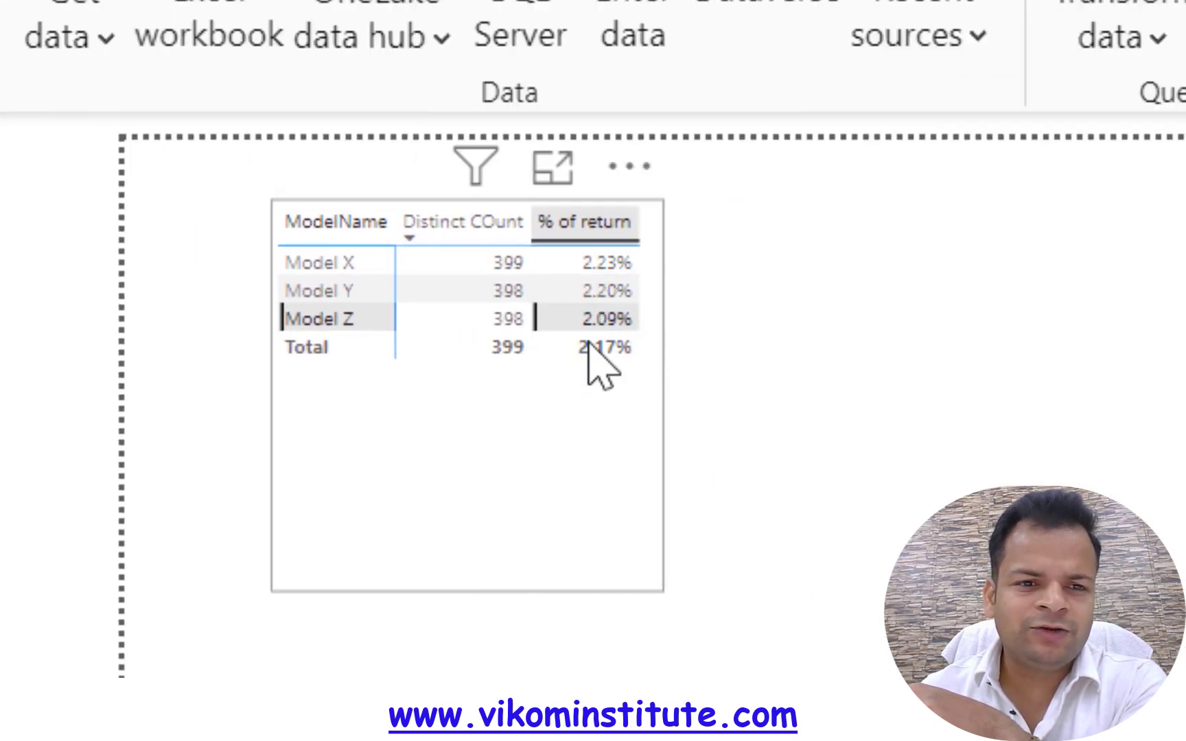